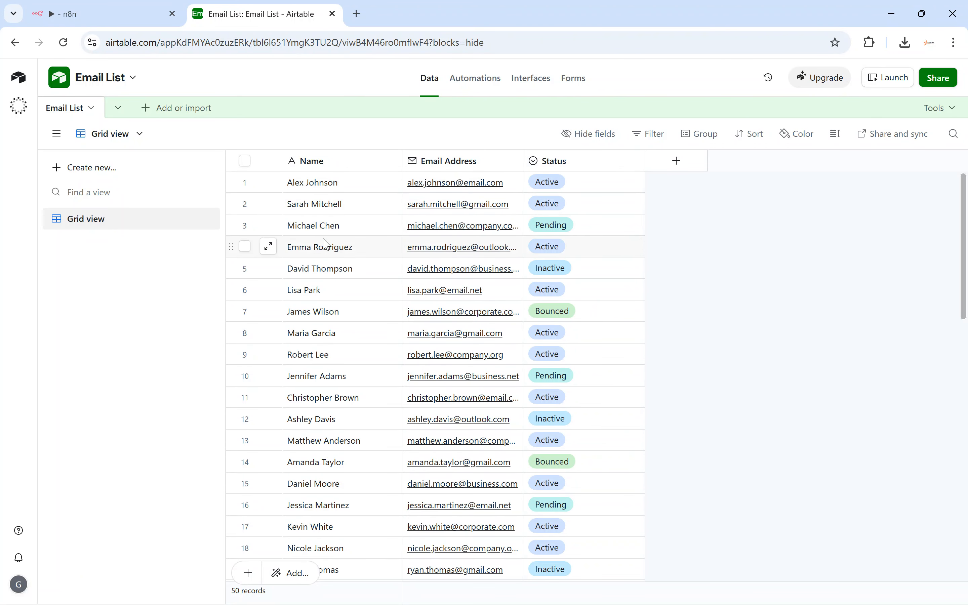
- Switch to the n8n workflow "Airtable Tutorial N8N" and start adding a node after the manual trigger
left_click(285, 314)
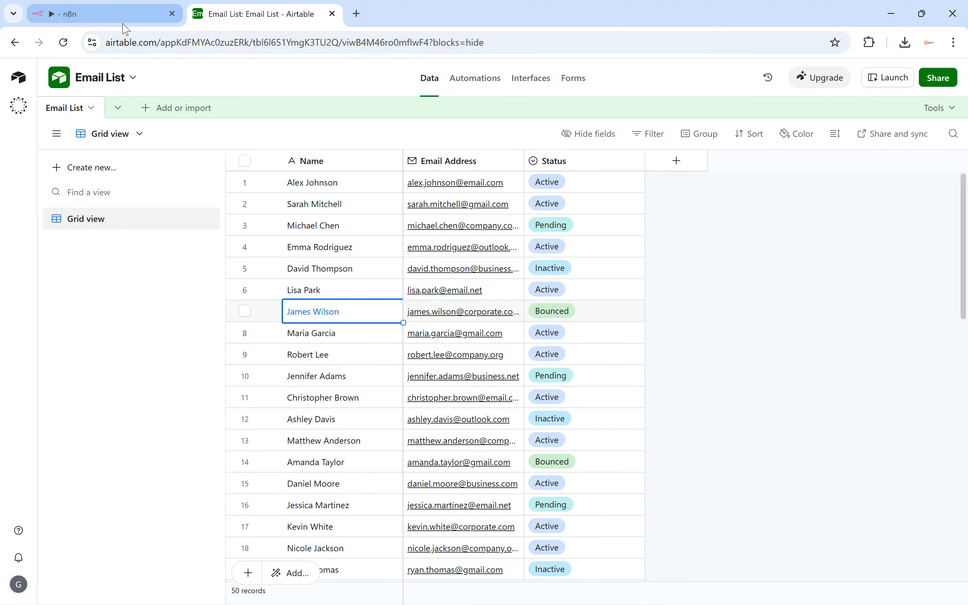
left_click(123, 14)
left_click(461, 310)
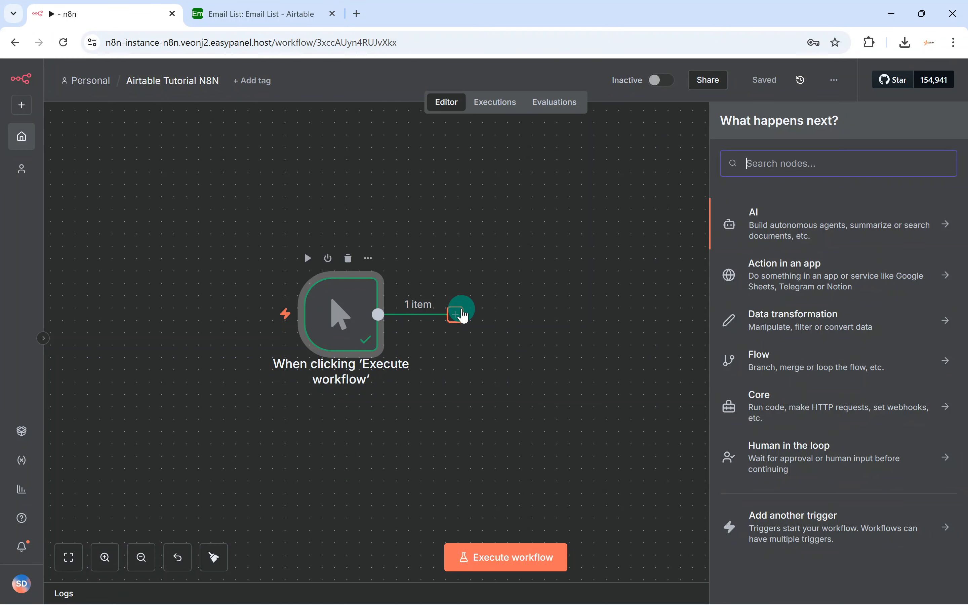
left_click(821, 173)
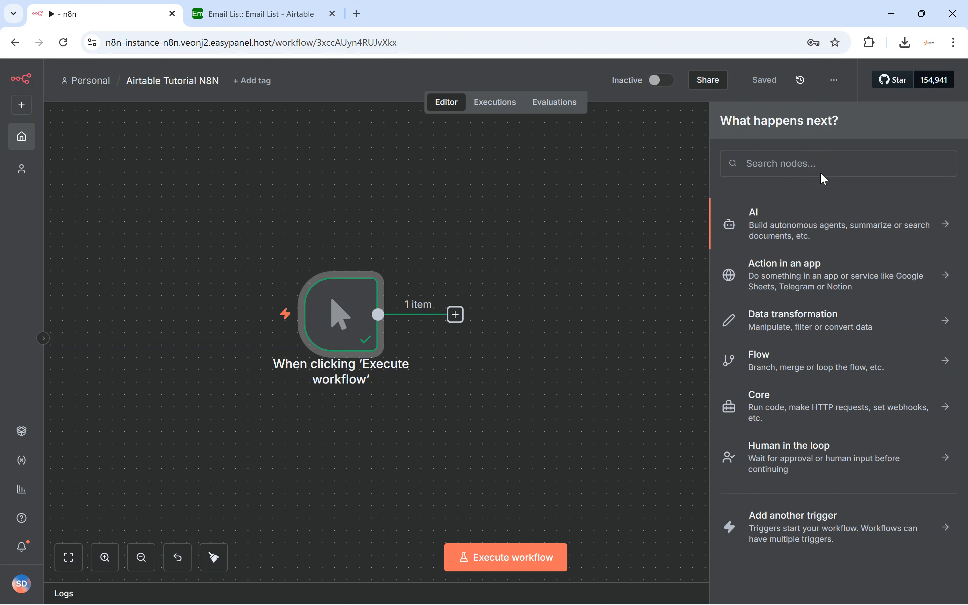
type("aorta")
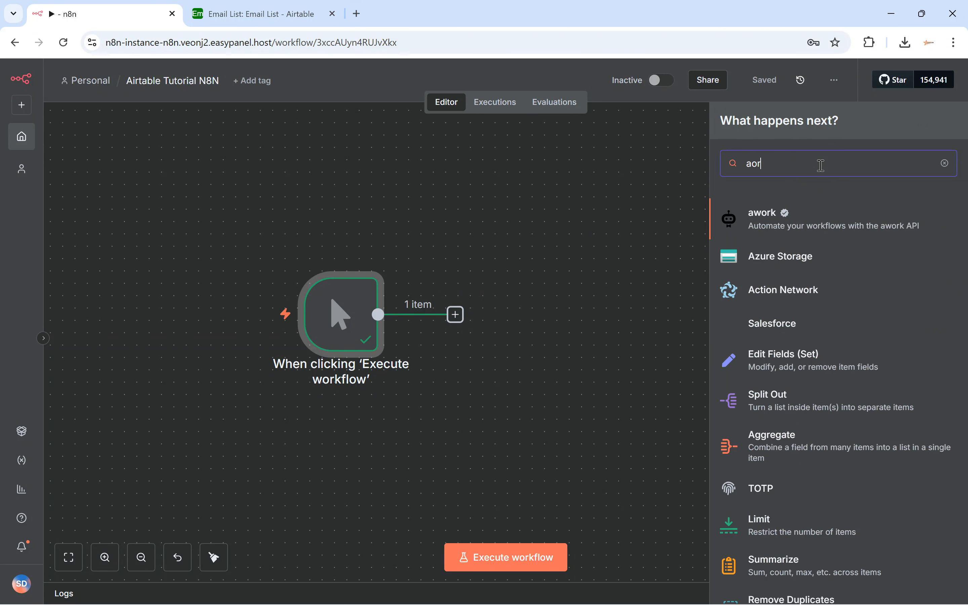
key("BackSpace")
key("BackSpace")
key("BackSpace")
key("BackSpace")
key("BackSpace")
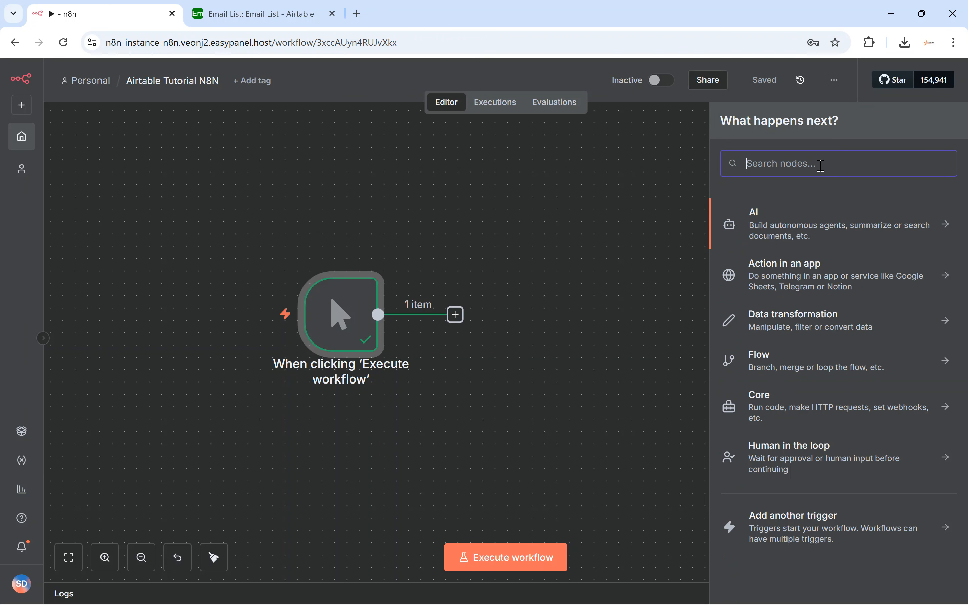
- Find Airtable with the search term "airt", add its "Get a record" action node, and return to the canvas
type("airt")
scroll(885, 247, "down", 2)
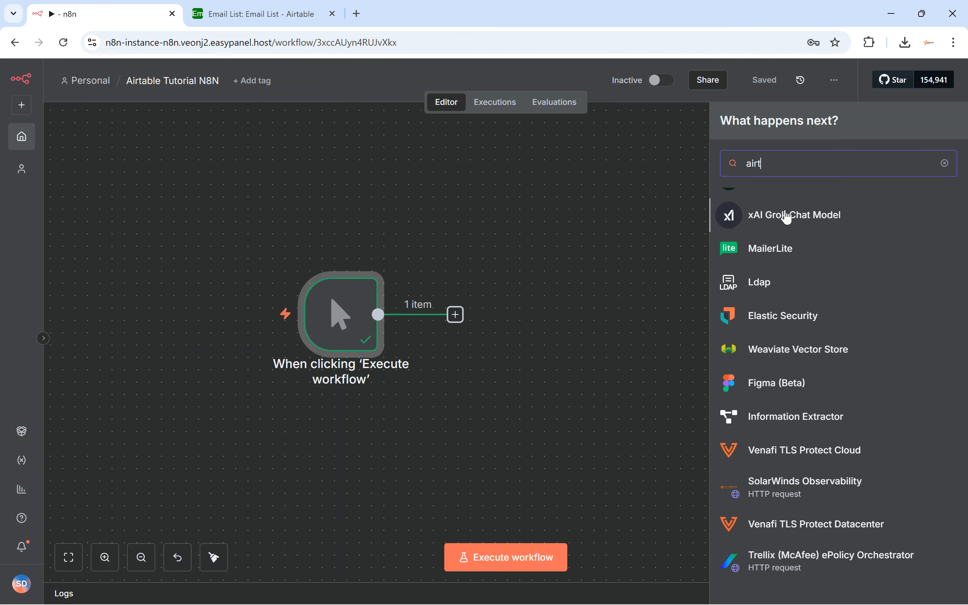
scroll(772, 214, "up", 2)
left_click(791, 220)
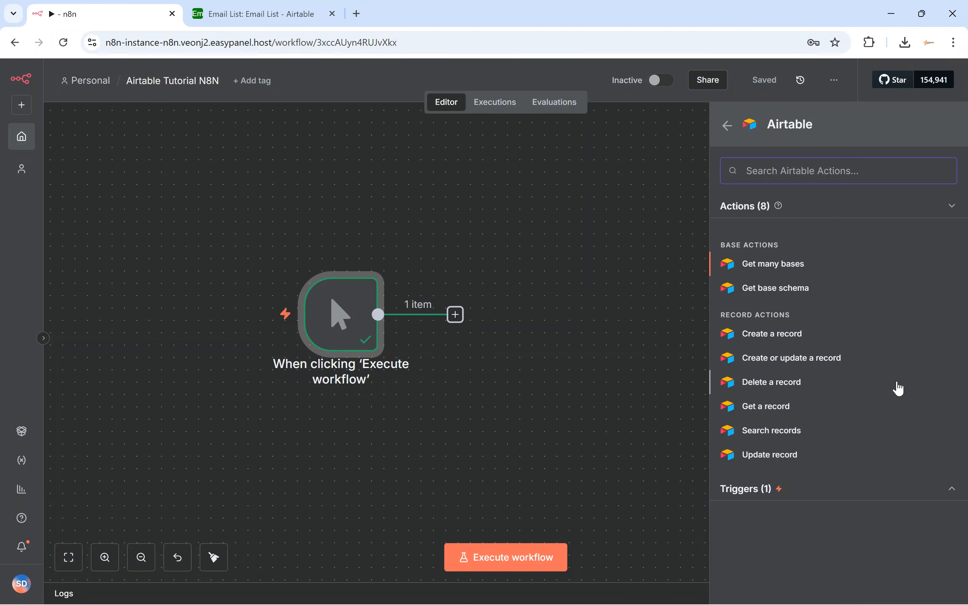
left_click(767, 410)
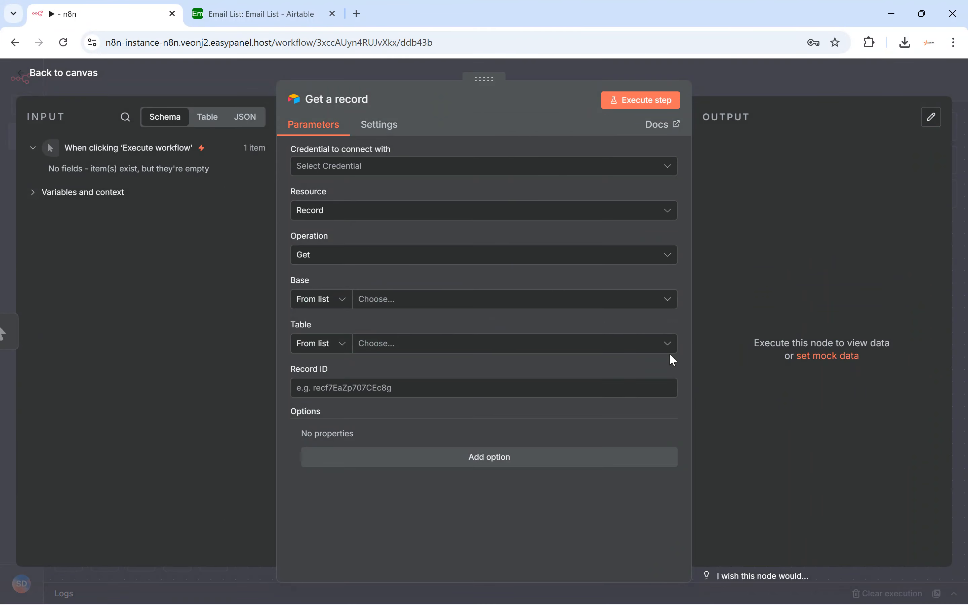
left_click(726, 85)
- Reopen the Get a record node and start creating a new Airtable credential for it
left_click(525, 328)
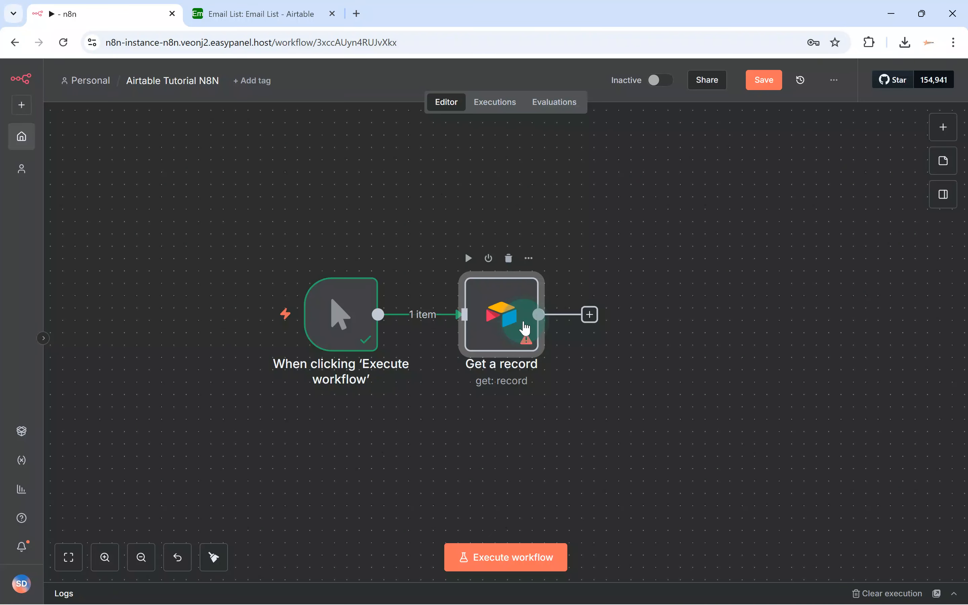
left_click(526, 328)
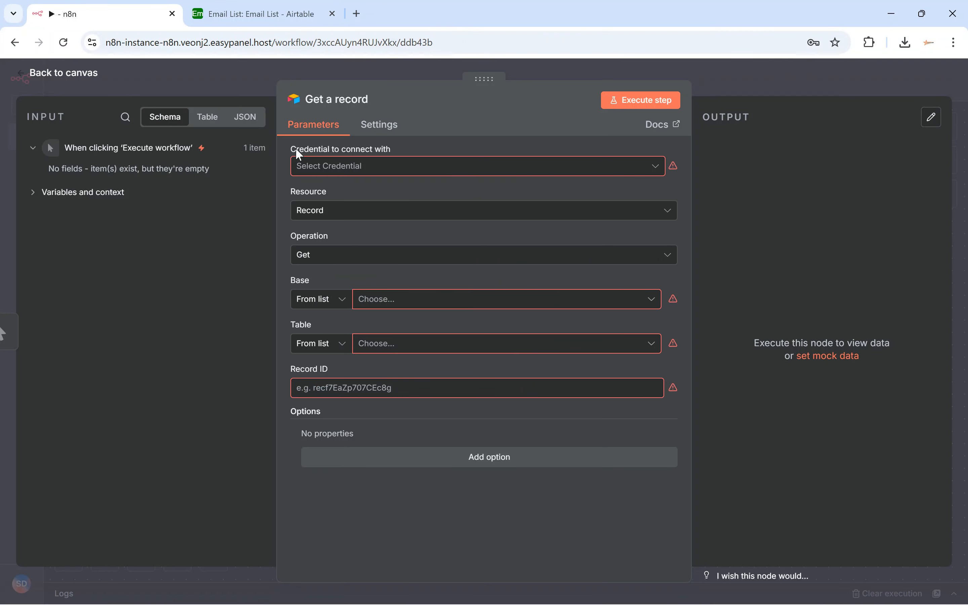
left_click(413, 167)
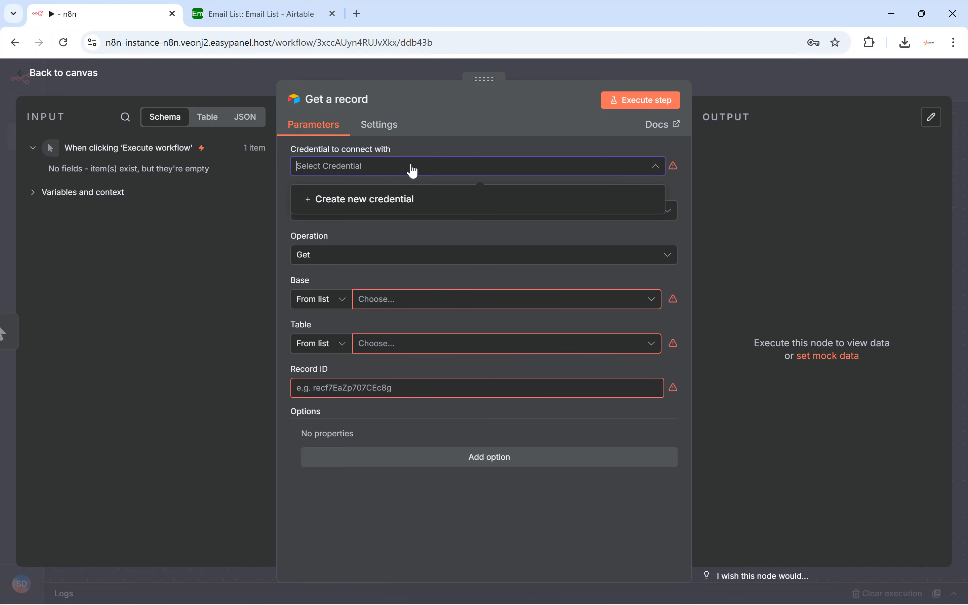
left_click(367, 200)
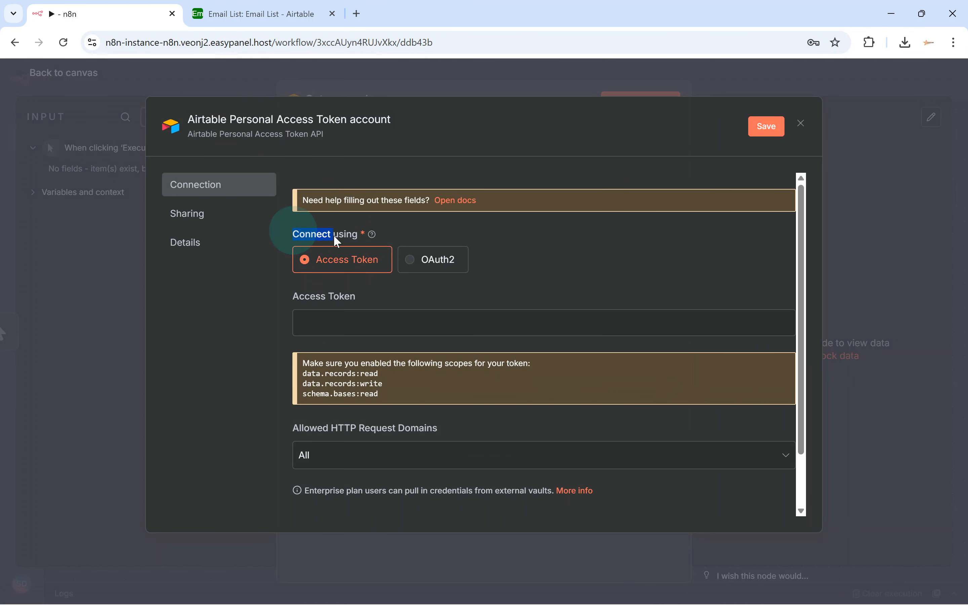
left_click_drag(334, 234, 335, 270)
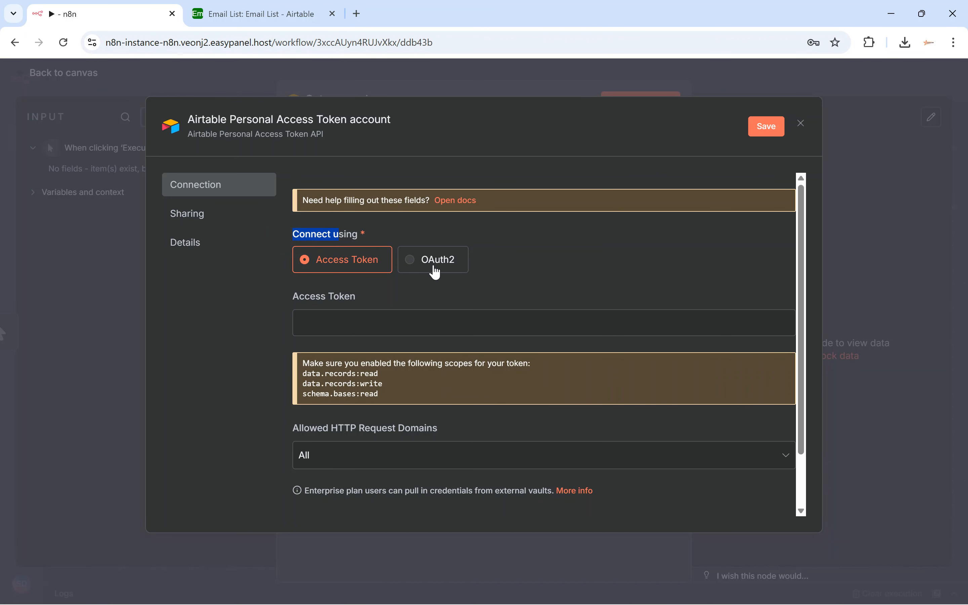
left_click(399, 227)
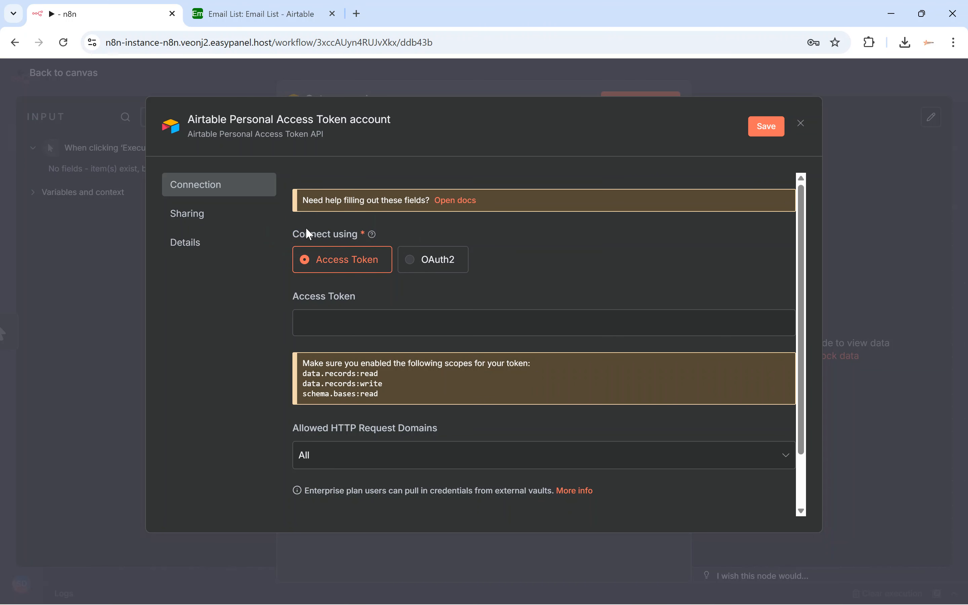
left_click_drag(293, 233, 358, 234)
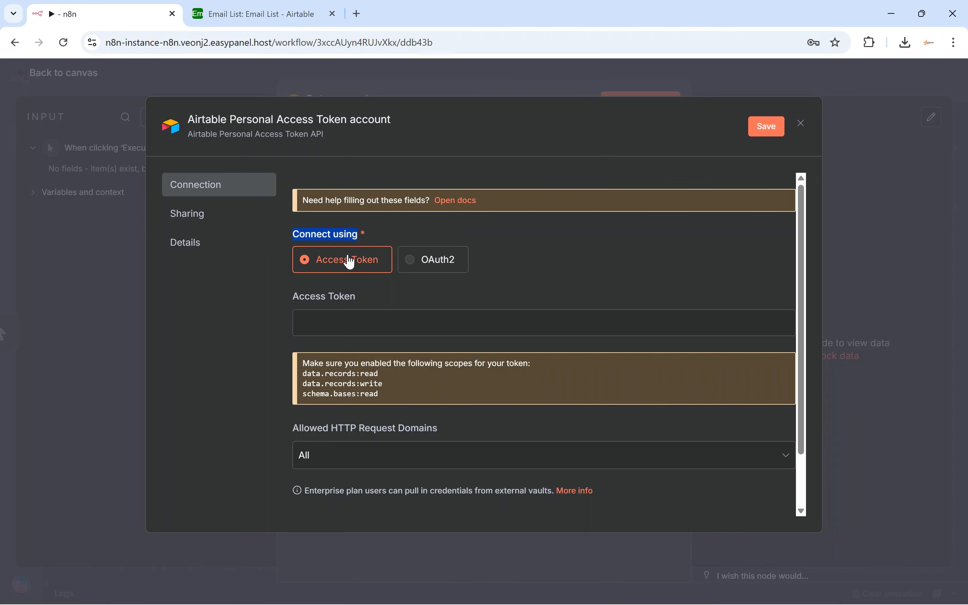
- Open the Airtable credential docs and follow their personal access token instructions to Airtable's Personal access tokens page
left_click(452, 201)
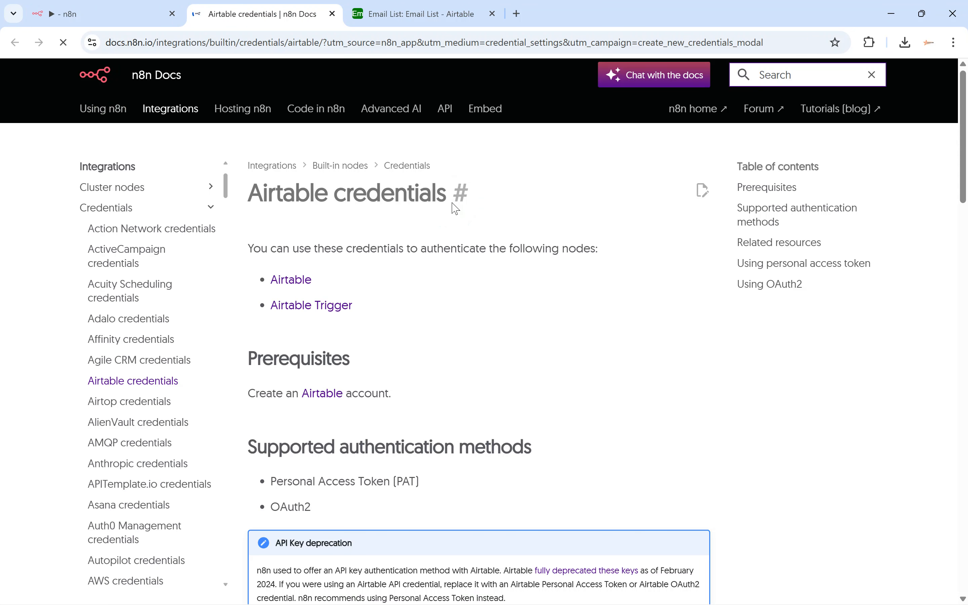
scroll(379, 237, "down", 5)
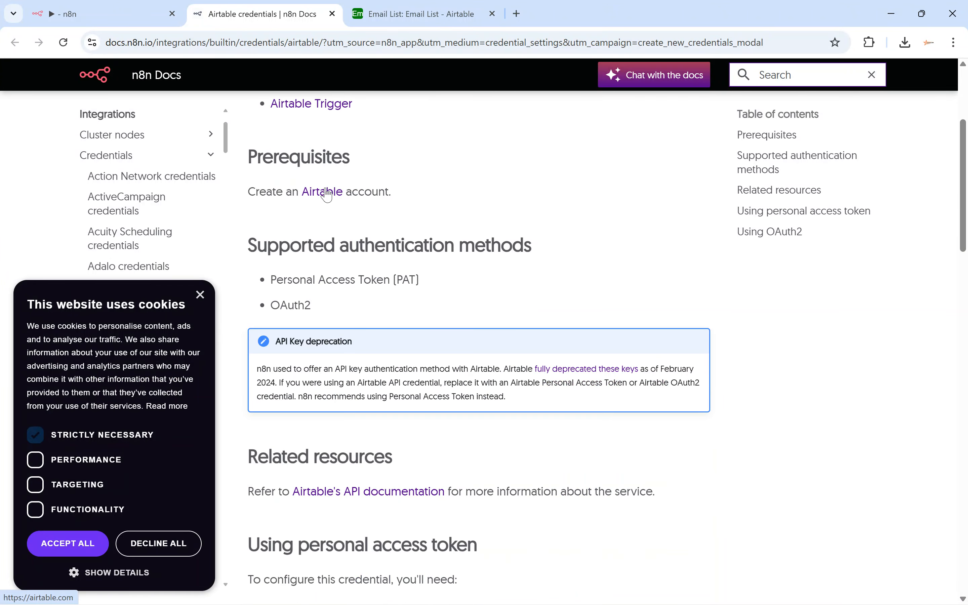
scroll(378, 218, "down", 3)
scroll(382, 227, "down", 5)
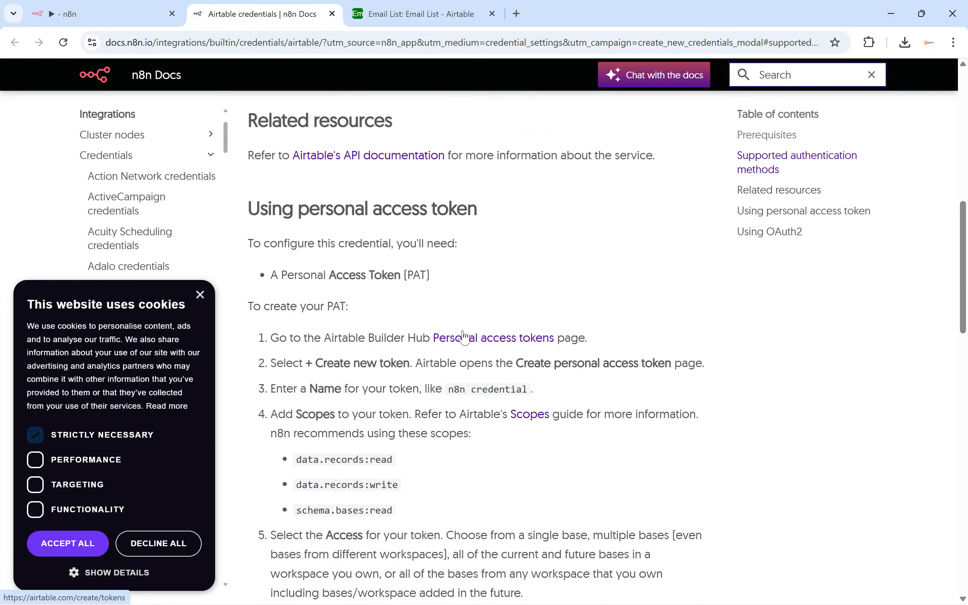
middle_click(496, 346)
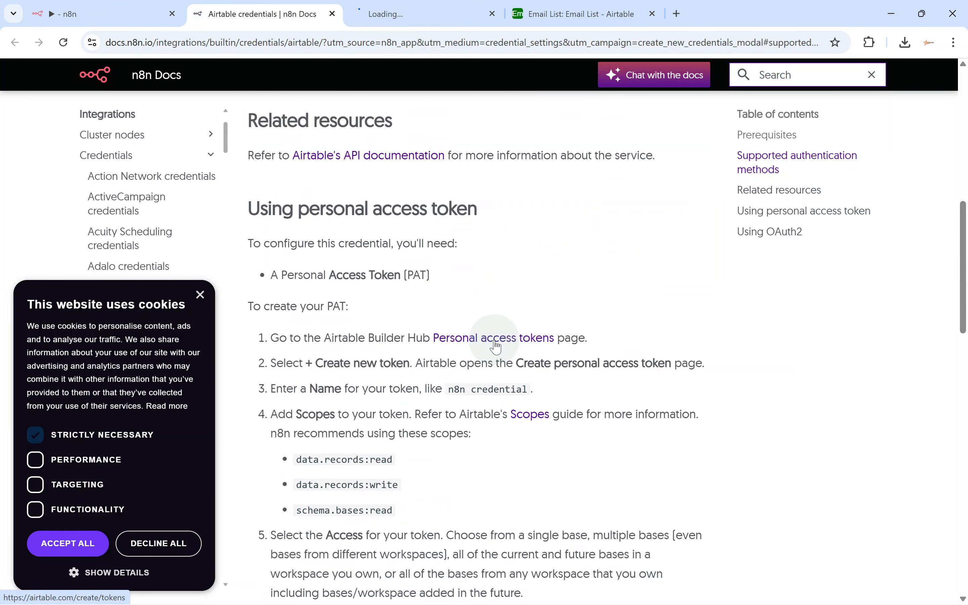
left_click(403, 16)
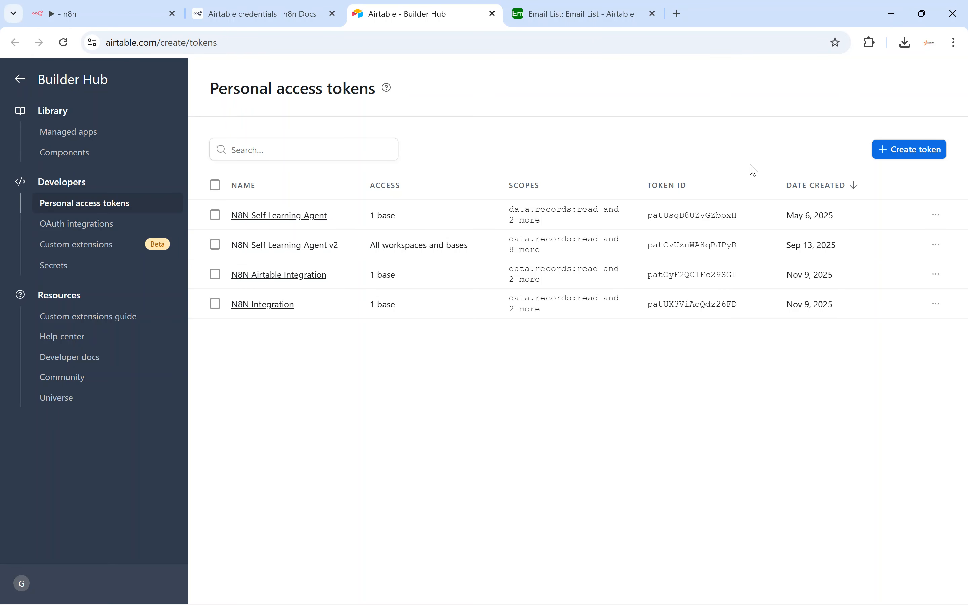
- Start a new Airtable personal access token and name it "N8N Testing 1"
left_click(892, 149)
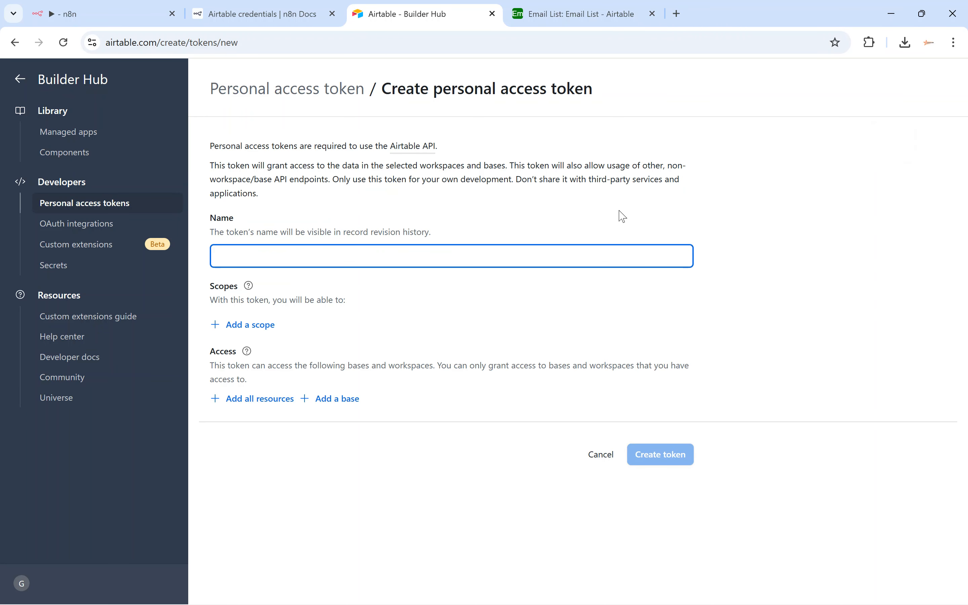
left_click(540, 251)
left_click(386, 290)
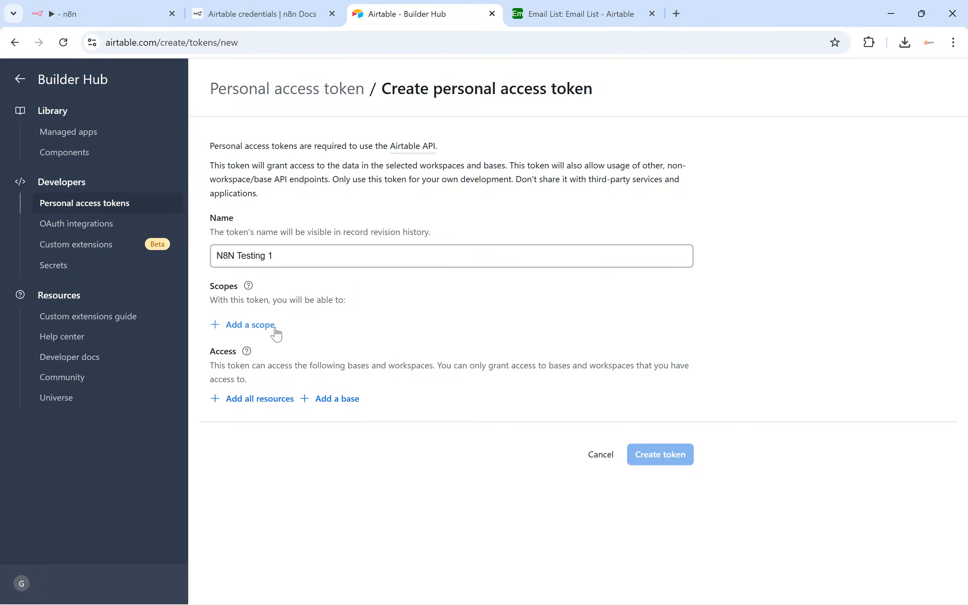
- Review the required token scopes in the n8n credential dialog and copy the scope name data.records:read
left_click(120, 8)
left_click(357, 373)
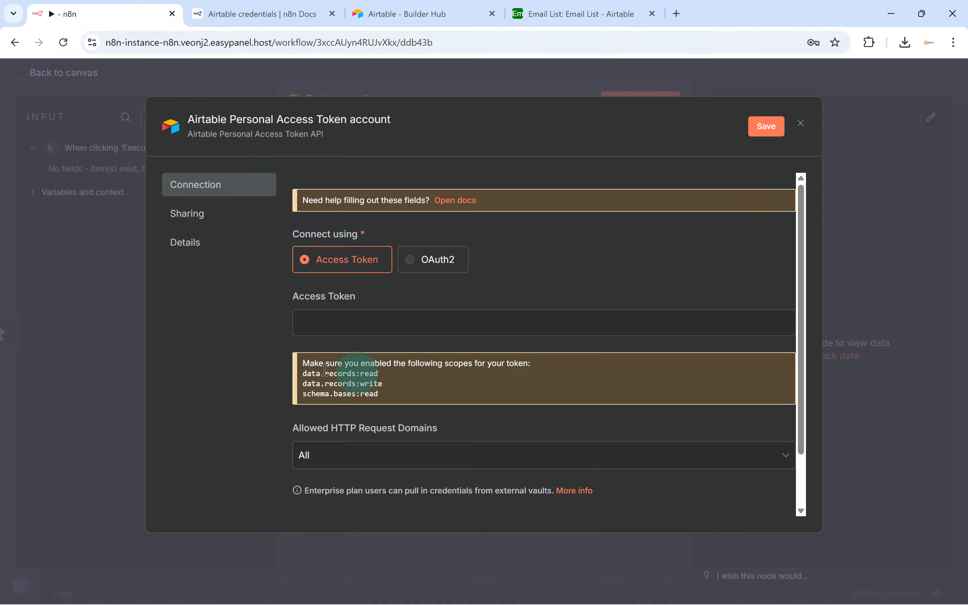
left_click_drag(300, 374, 361, 374)
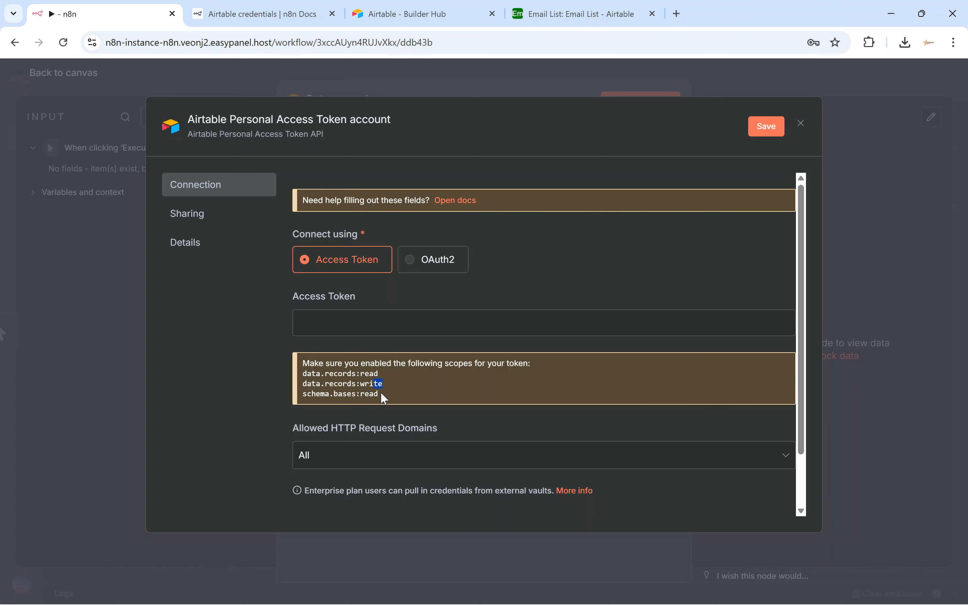
left_click_drag(379, 394, 307, 395)
left_click(307, 394)
left_click_drag(383, 382, 302, 372)
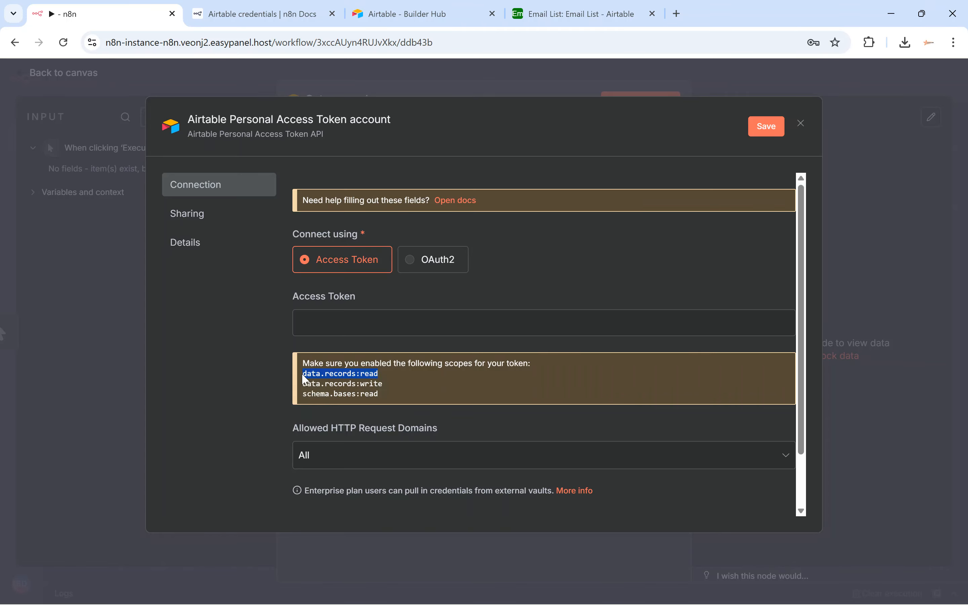
- Add the data.records:read scope to the new token in the Airtable Builder Hub
left_click(393, 14)
left_click(280, 326)
type("data.records:read")
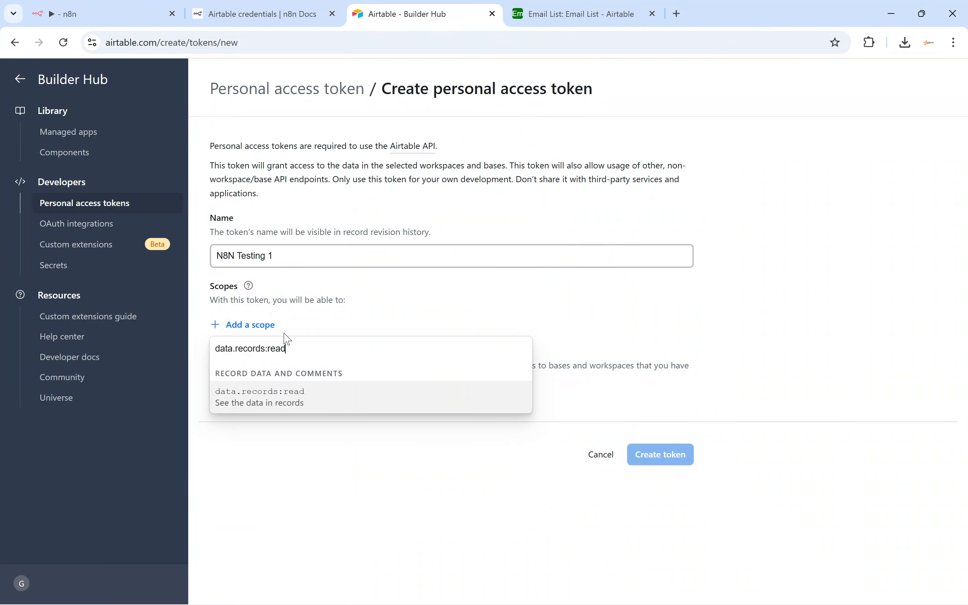
left_click(295, 391)
- Add the data.records:write scope to the token
left_click(256, 353)
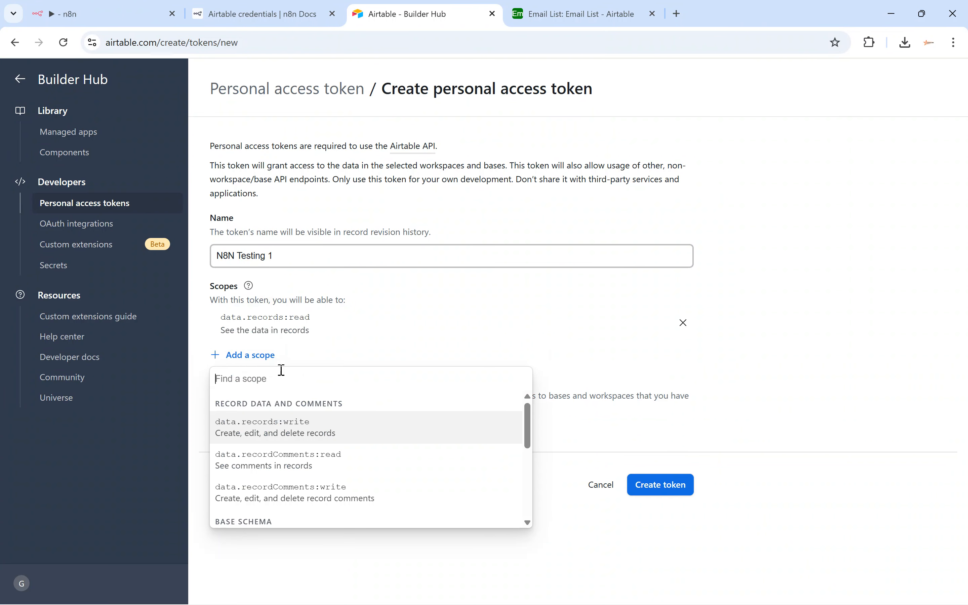
type("data.records:read")
double_click(280, 379)
type("wri")
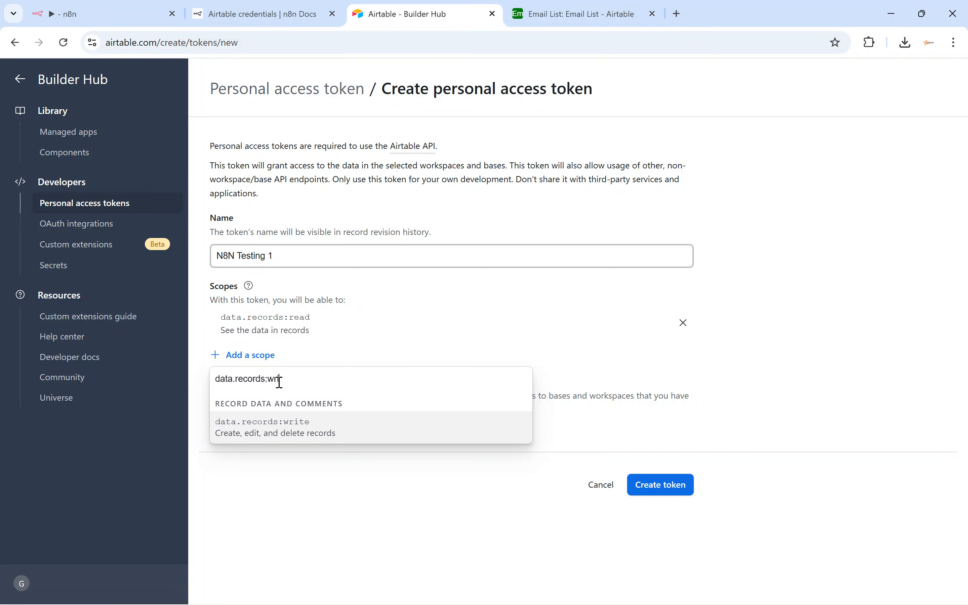
left_click(263, 425)
- Add the schema.bases:read scope to the token
left_click(246, 385)
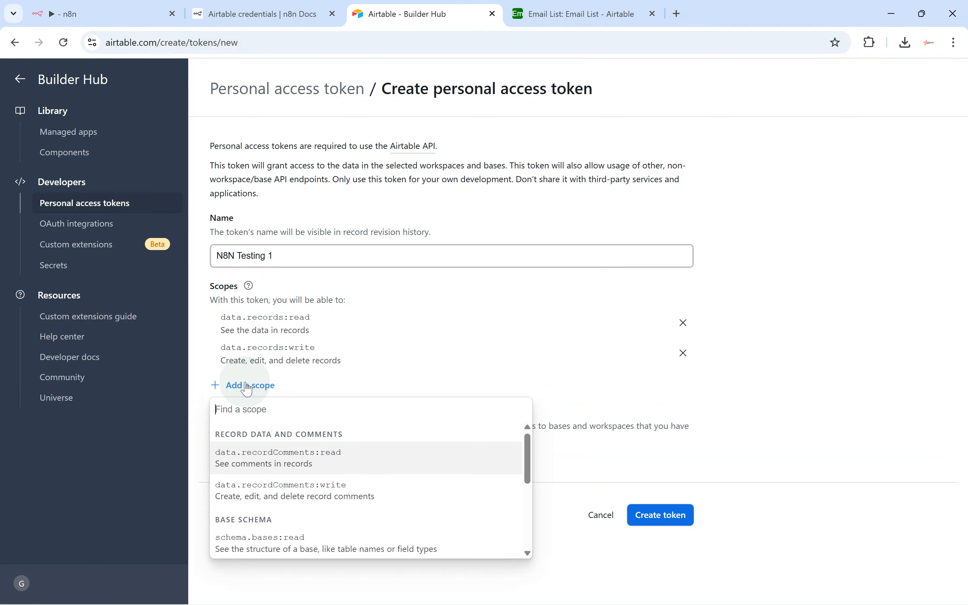
type("sch")
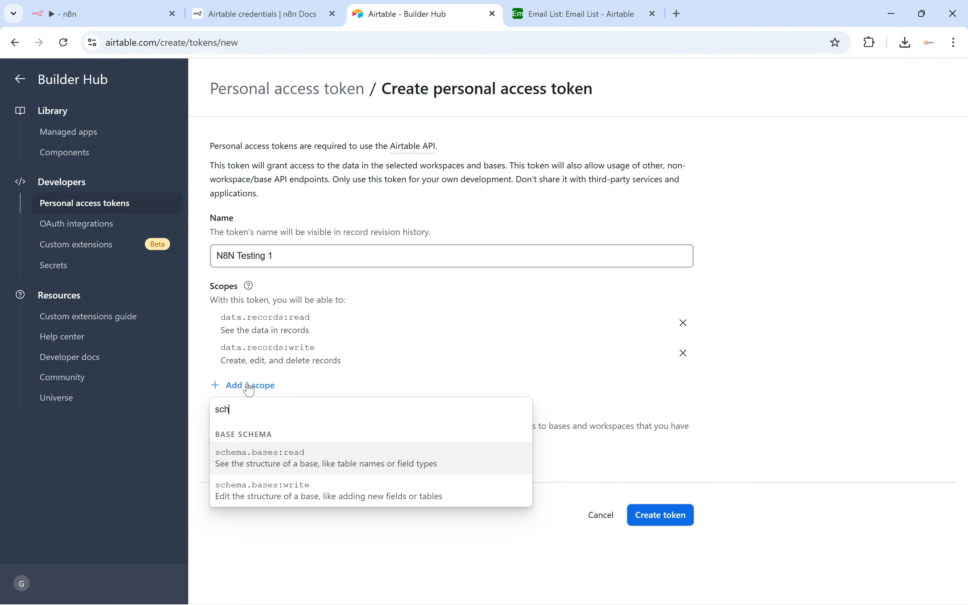
left_click(283, 460)
- Compare the token's added scopes with those required in the n8n credential dialog, returning to the Airtable Builder Hub
left_click_drag(221, 319, 339, 373)
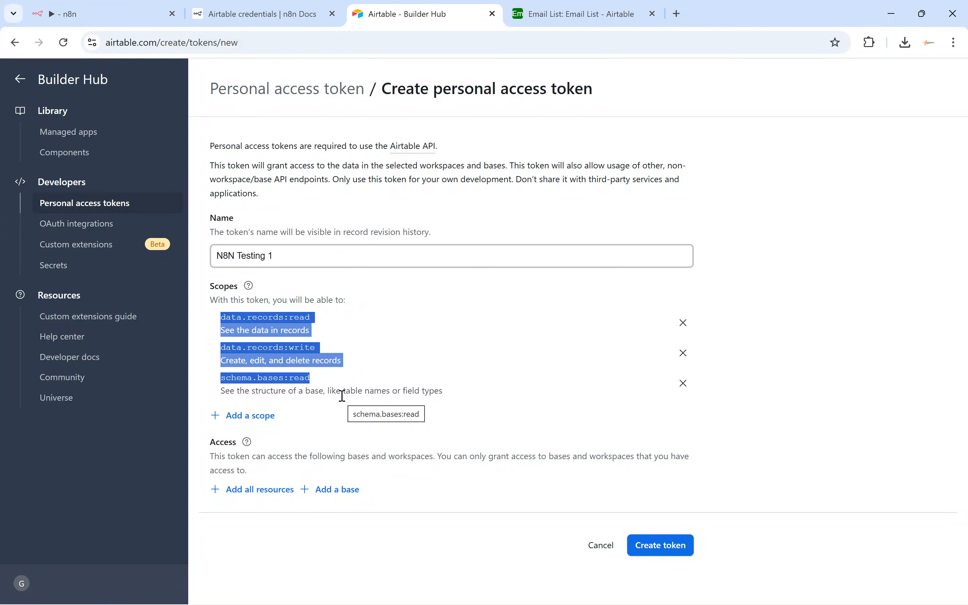
left_click(122, 15)
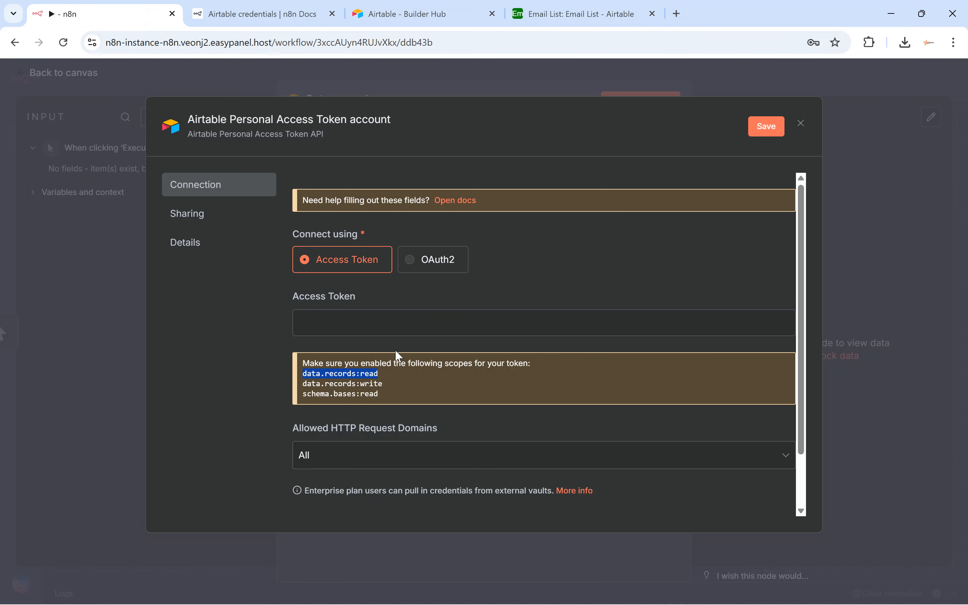
left_click(410, 13)
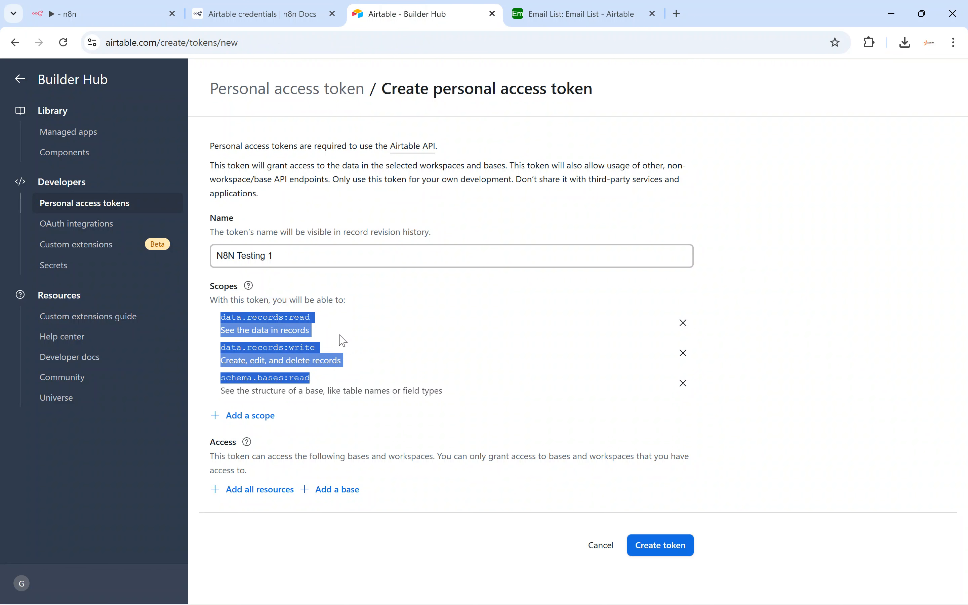
- Give the token access to the Email List base and create it
left_click(347, 490)
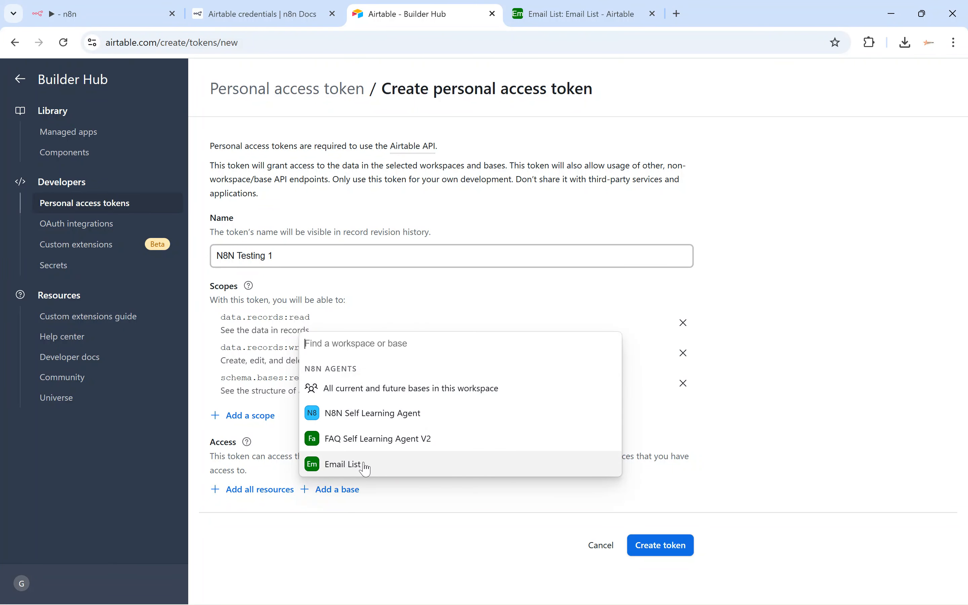
left_click(345, 463)
scroll(349, 459, "down", 1)
left_click(660, 550)
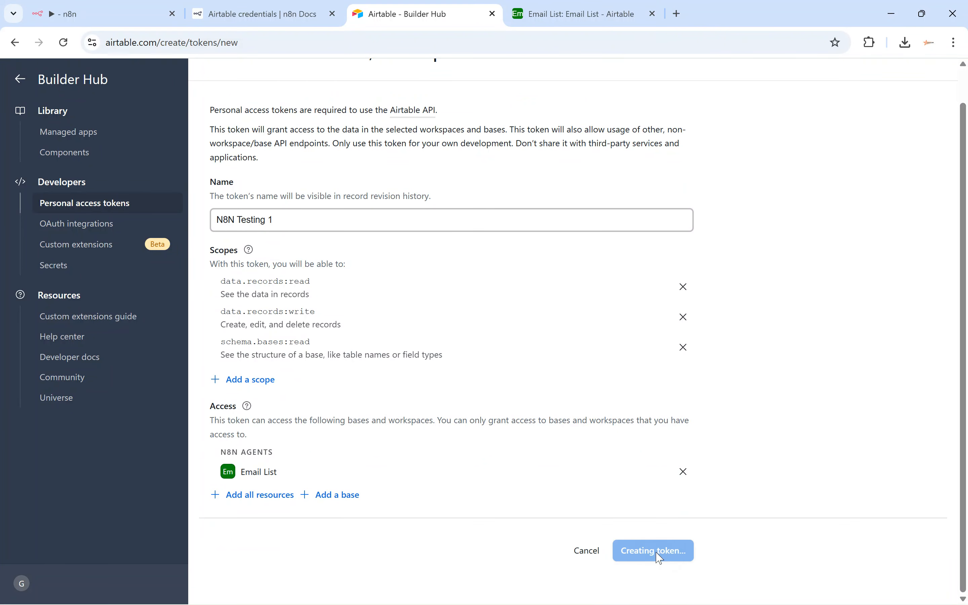
- Copy the newly created Airtable token into the n8n credential's Access Token field, then save and close the credential
left_click_drag(345, 298, 412, 297)
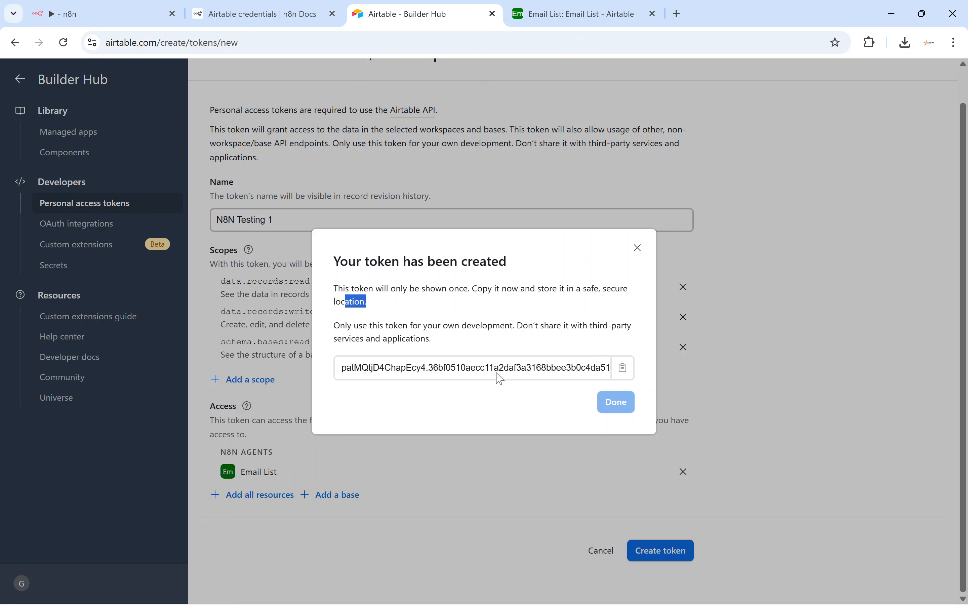
left_click(622, 368)
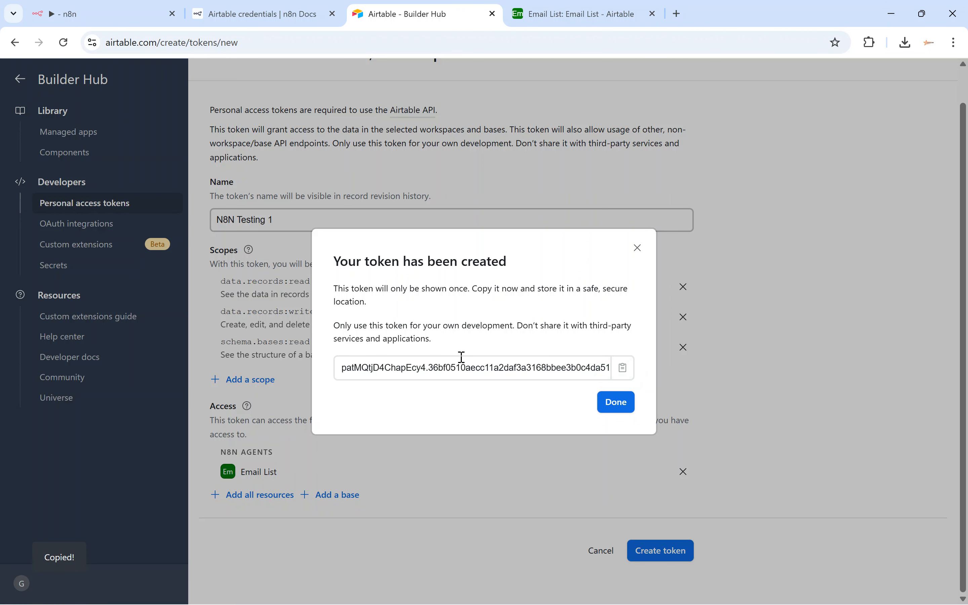
left_click(104, 14)
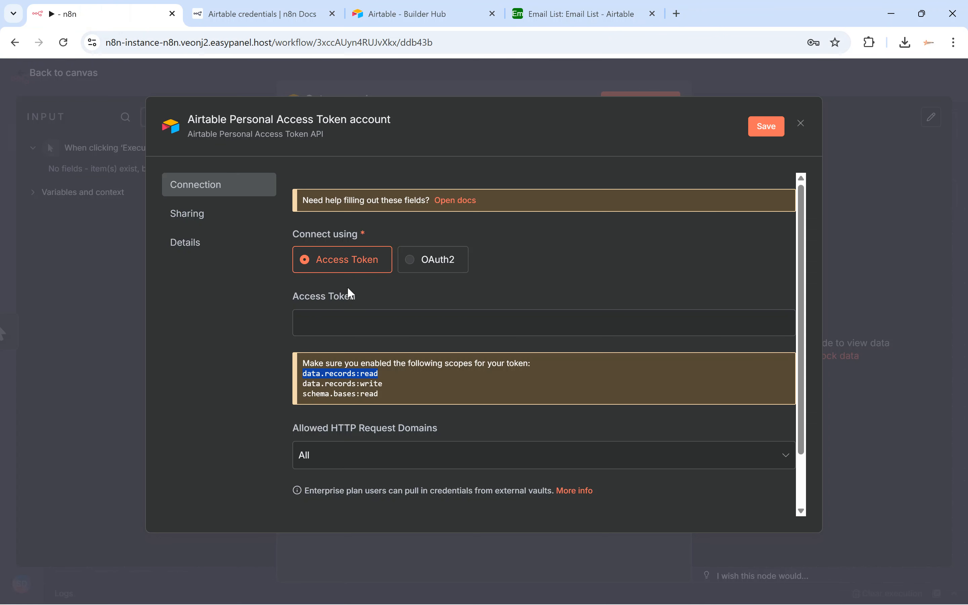
left_click(346, 315)
key("ctrl+v")
left_click(235, 324)
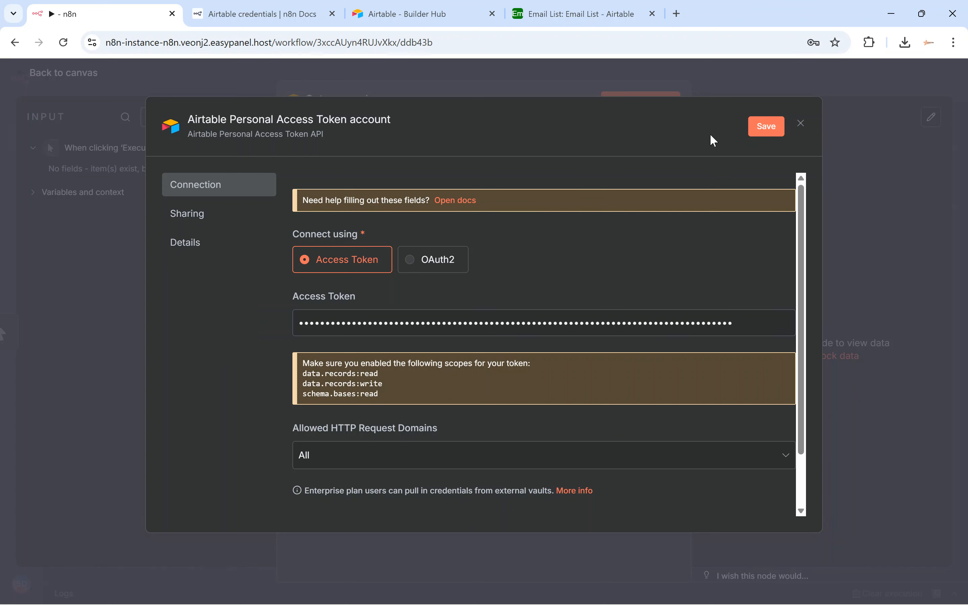
left_click(759, 130)
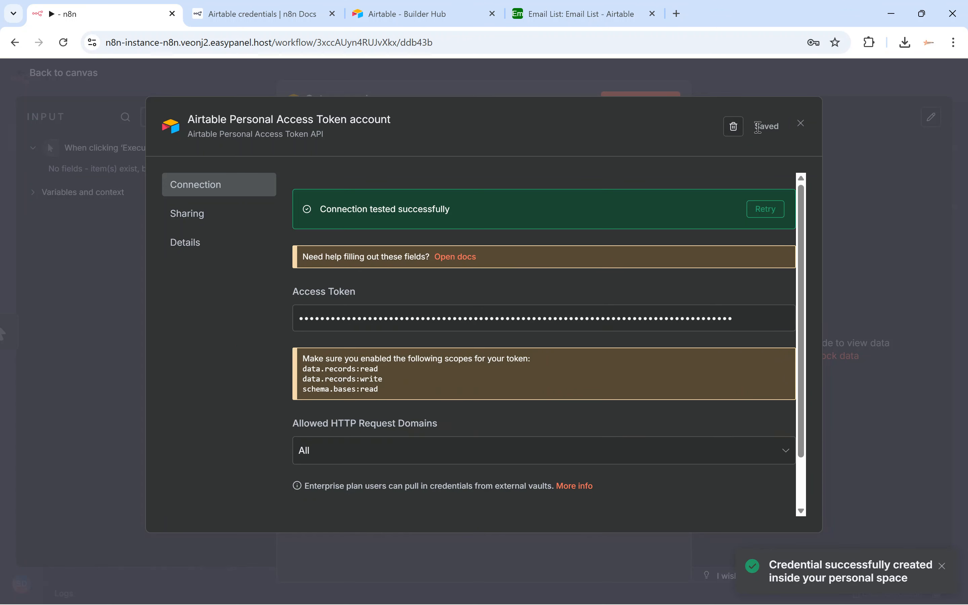
left_click_drag(317, 212, 458, 213)
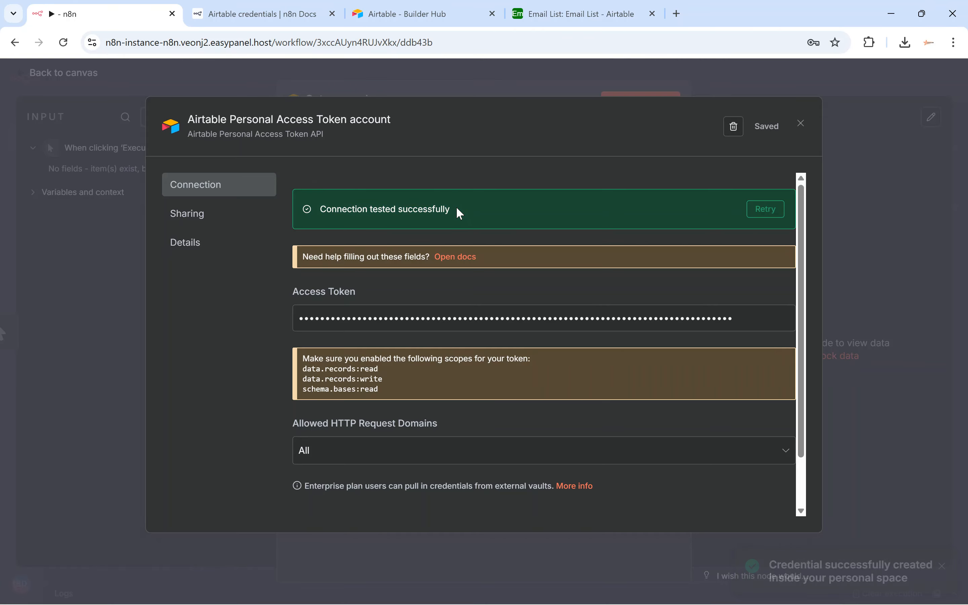
left_click(800, 124)
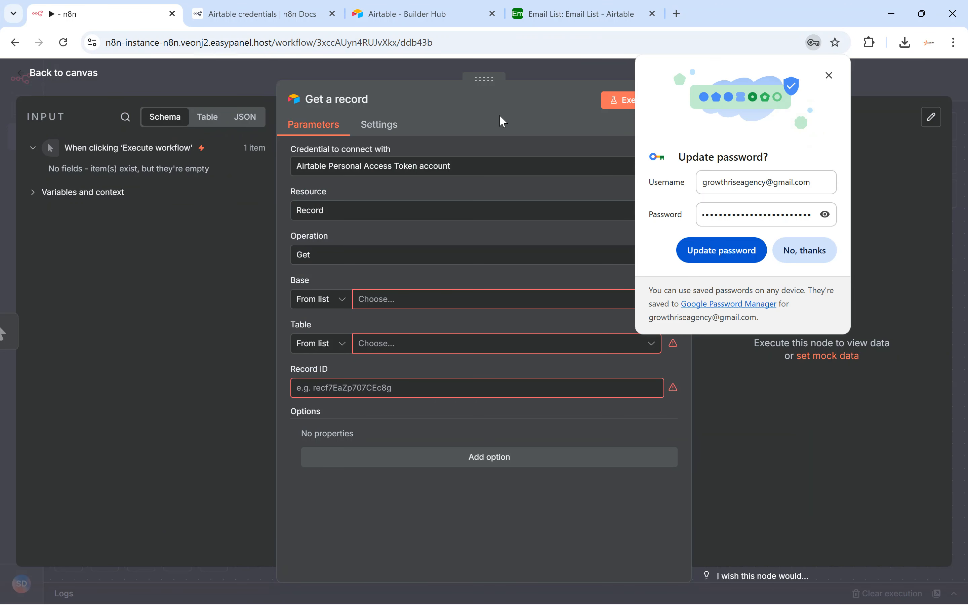
- Set the Get a record node's base to Email List and its table to Email List
left_click_drag(311, 277, 280, 278)
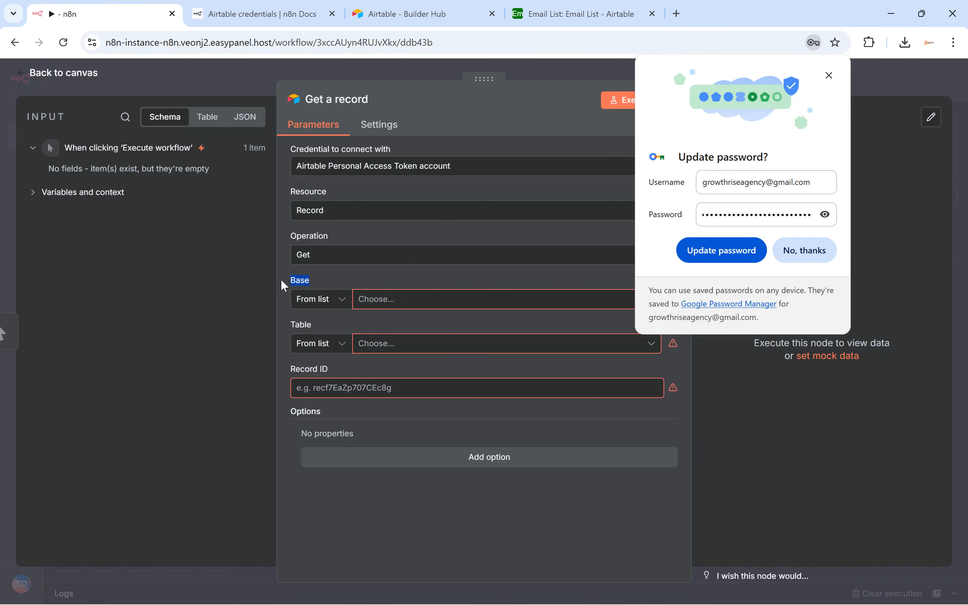
left_click_drag(313, 322, 288, 323)
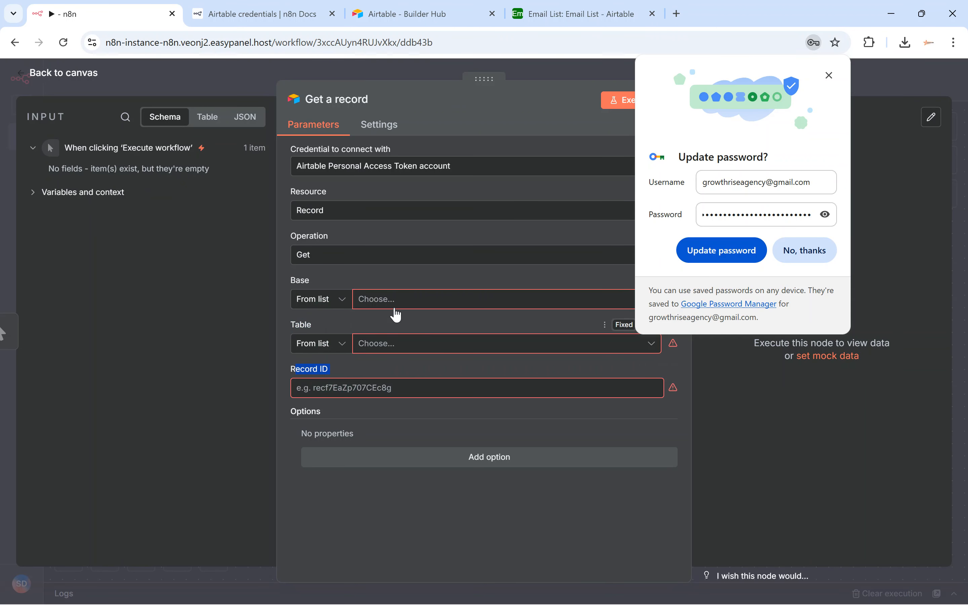
left_click(404, 299)
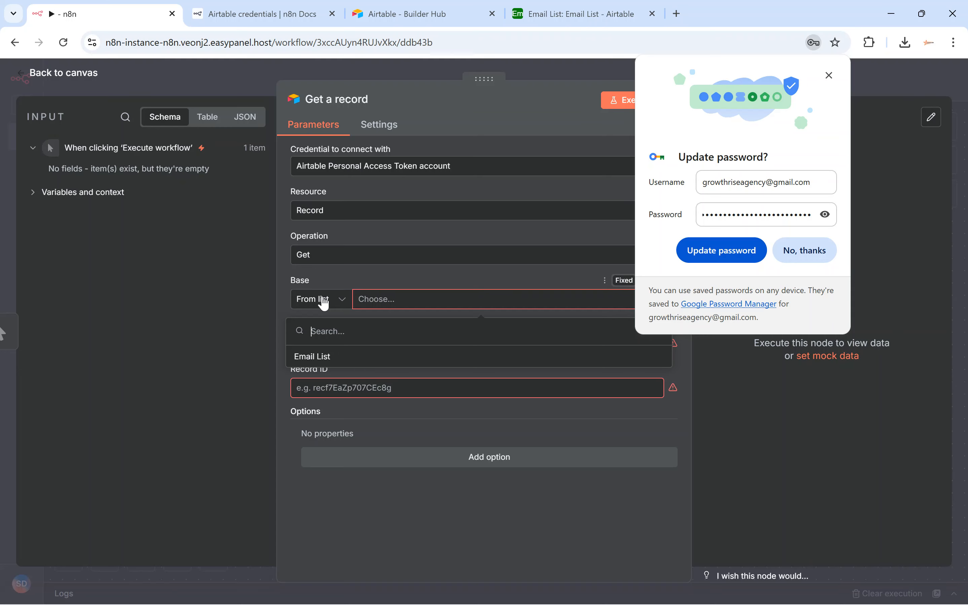
left_click(317, 359)
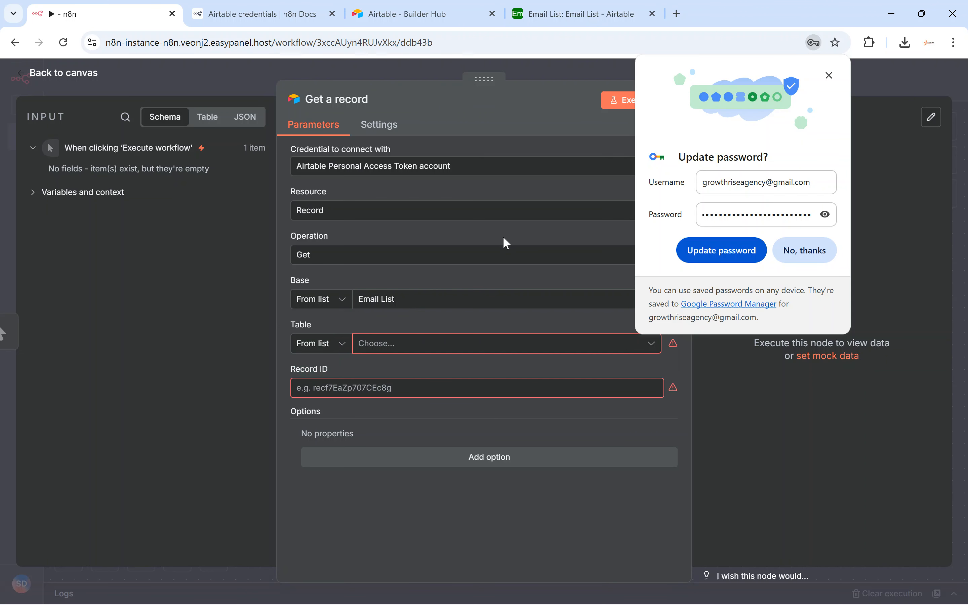
left_click(385, 344)
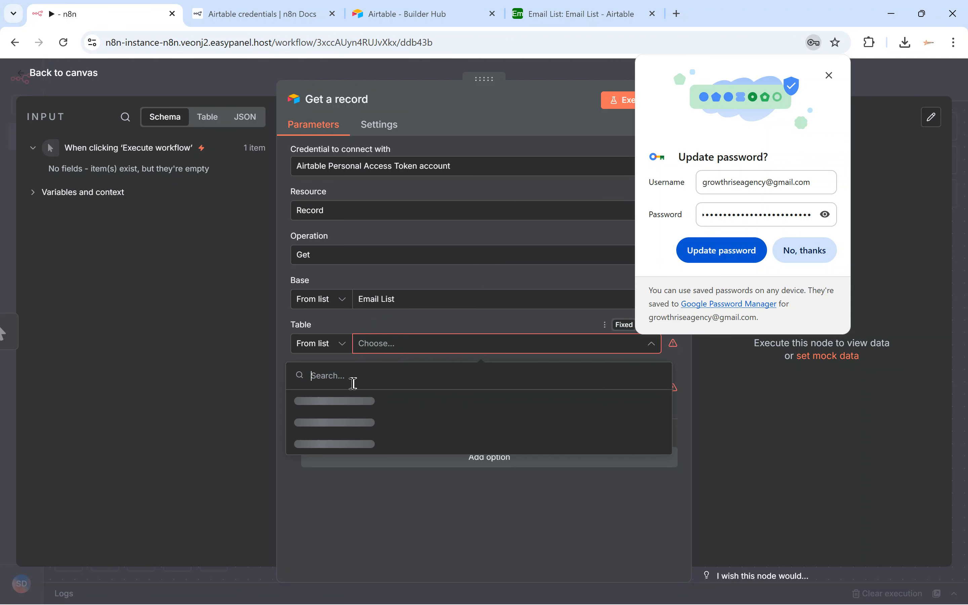
left_click(315, 401)
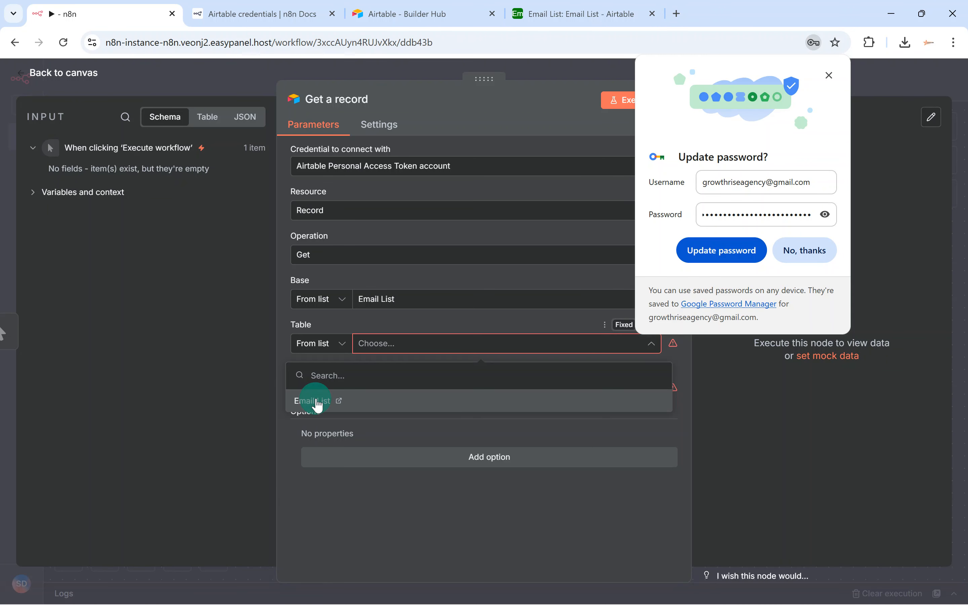
- Expand row 7 of the Airtable Email List and copy recsUQeLfJ22XtU1V from its URL into the n8n node's Record ID
left_click(358, 390)
left_click(402, 14)
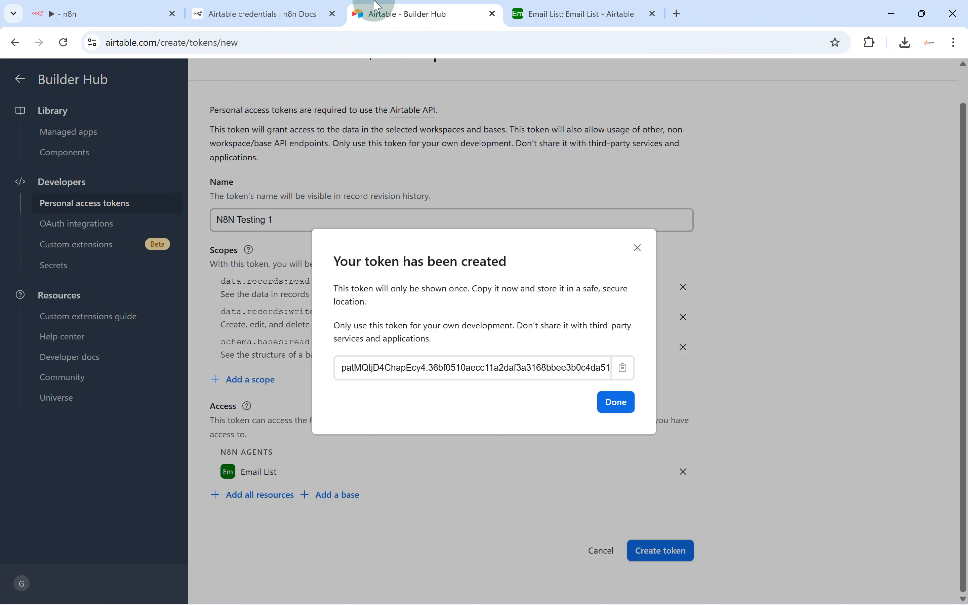
left_click(580, 14)
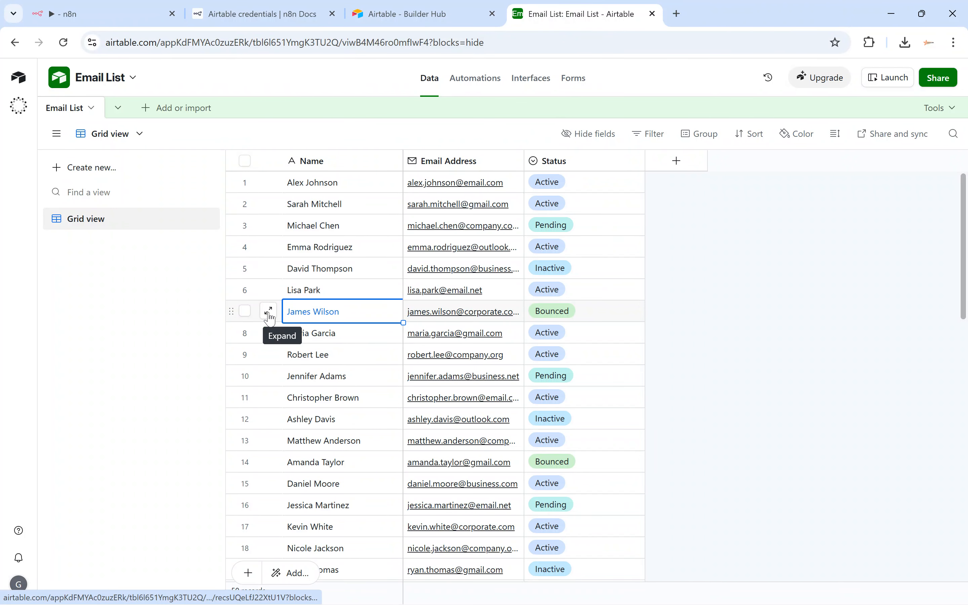
left_click(269, 312)
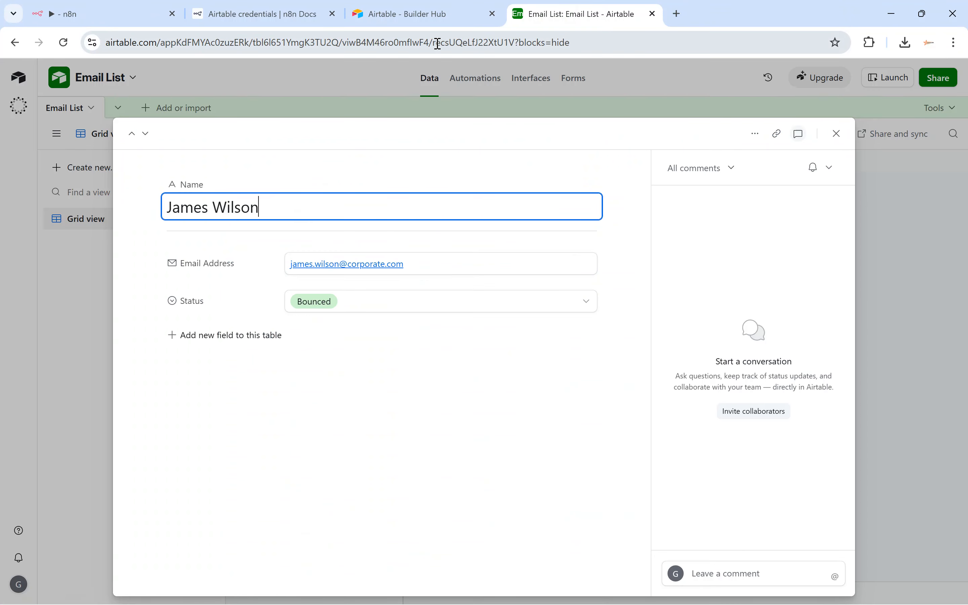
left_click_drag(433, 43, 517, 44)
key("ctrl+c")
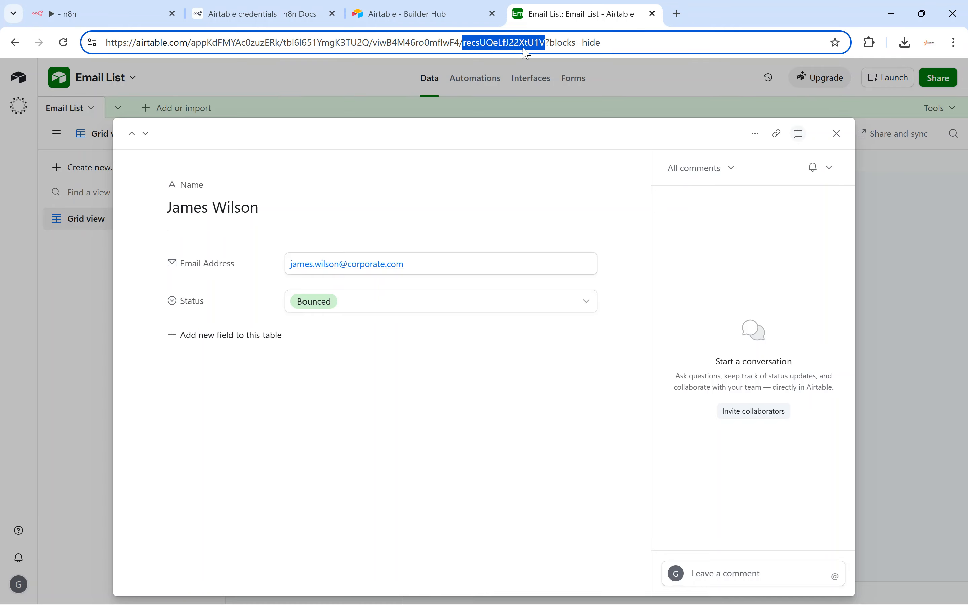
left_click(122, 13)
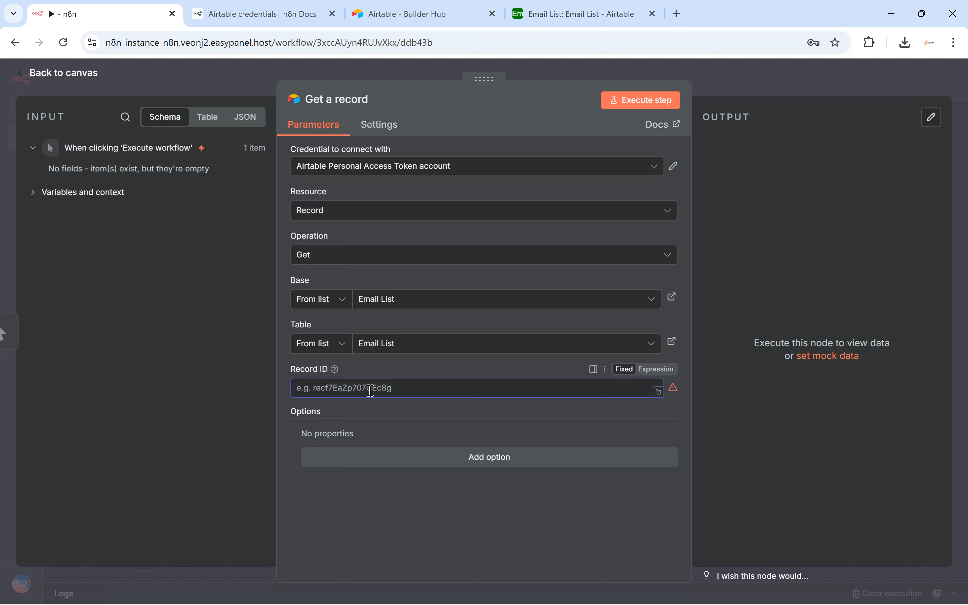
key("ctrl+v")
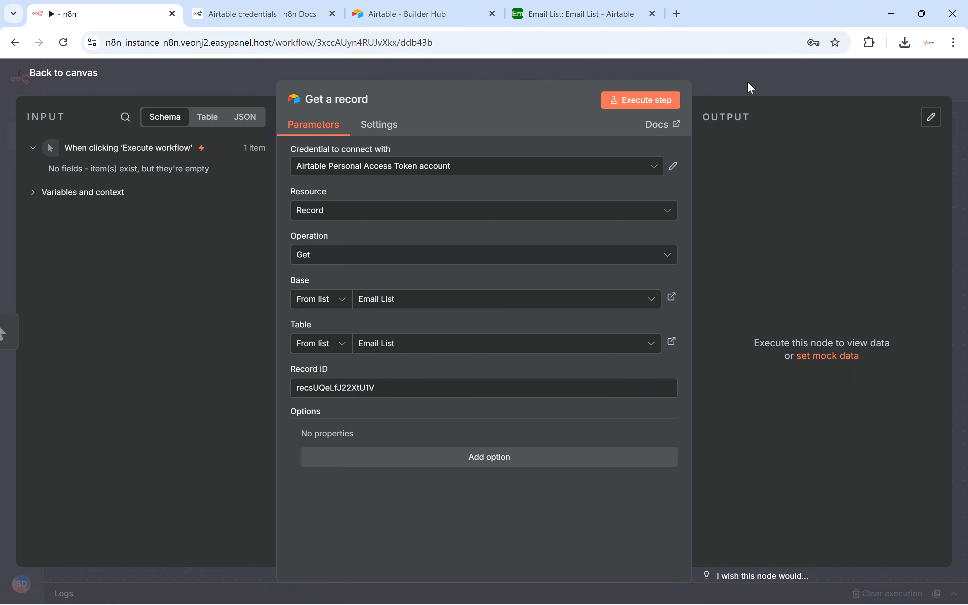
- Return to the workflow canvas, then save and execute the workflow
left_click(749, 74)
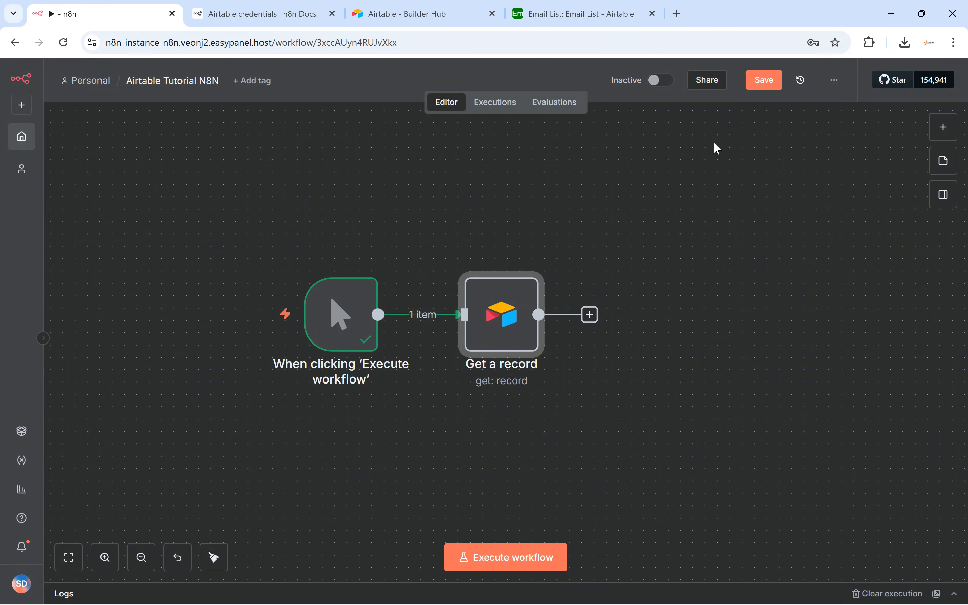
left_click(761, 82)
left_click(233, 314)
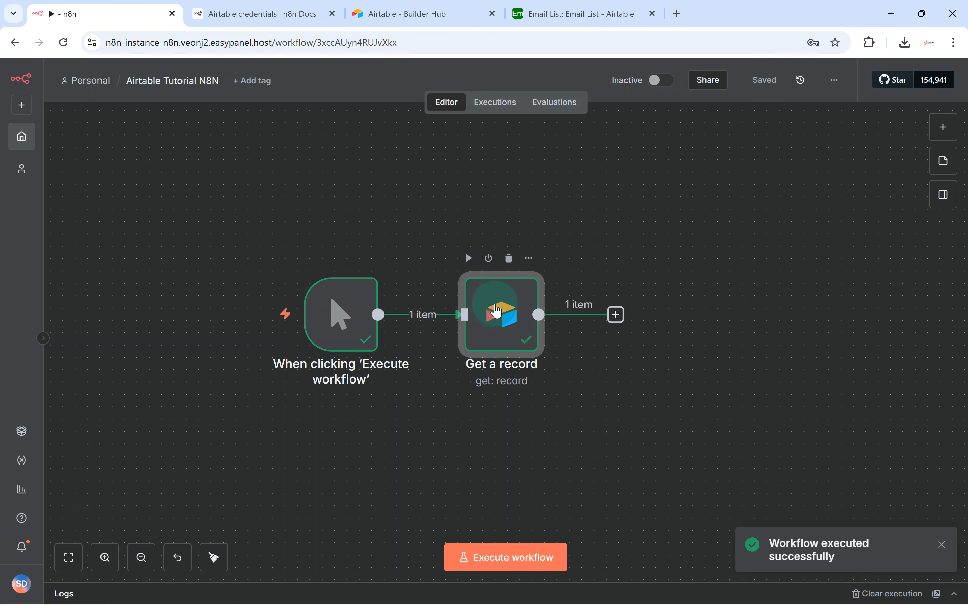
- Examine the Get a record node's JSON output and compare it with the expanded record in Airtable, returning to n8n
double_click(505, 308)
left_click_drag(743, 274, 814, 224)
left_click(730, 180)
left_click(748, 216)
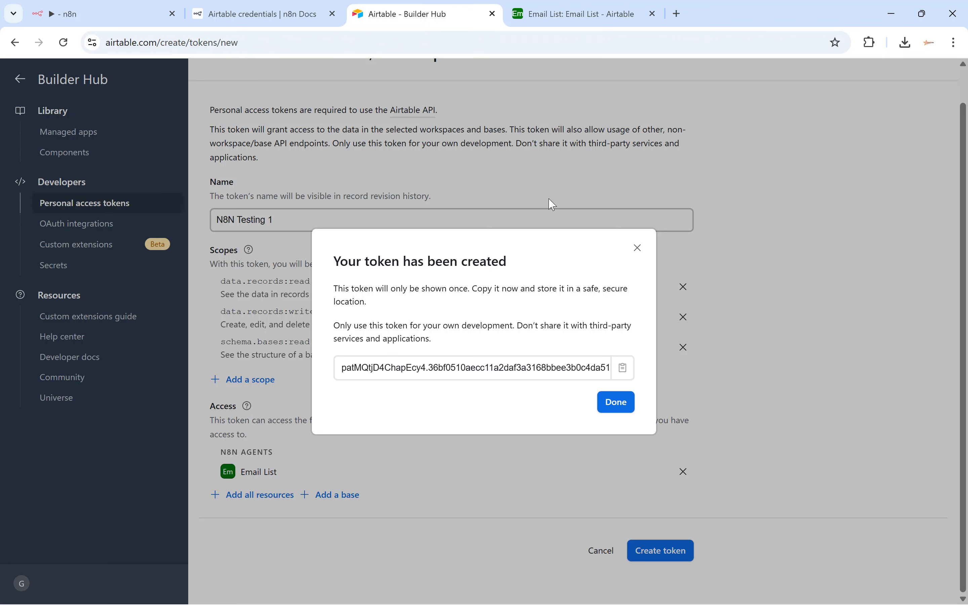
left_click(579, 14)
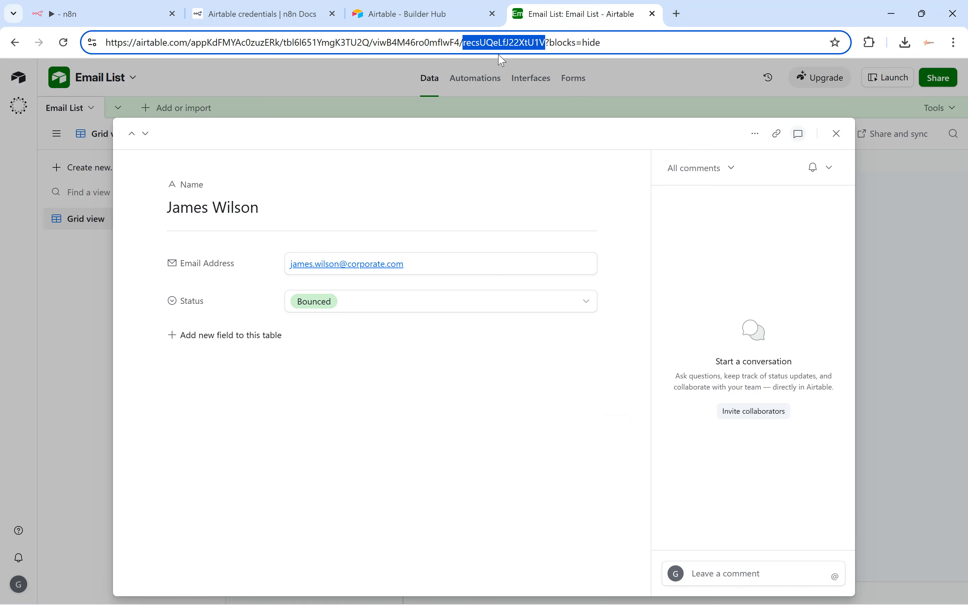
left_click(82, 13)
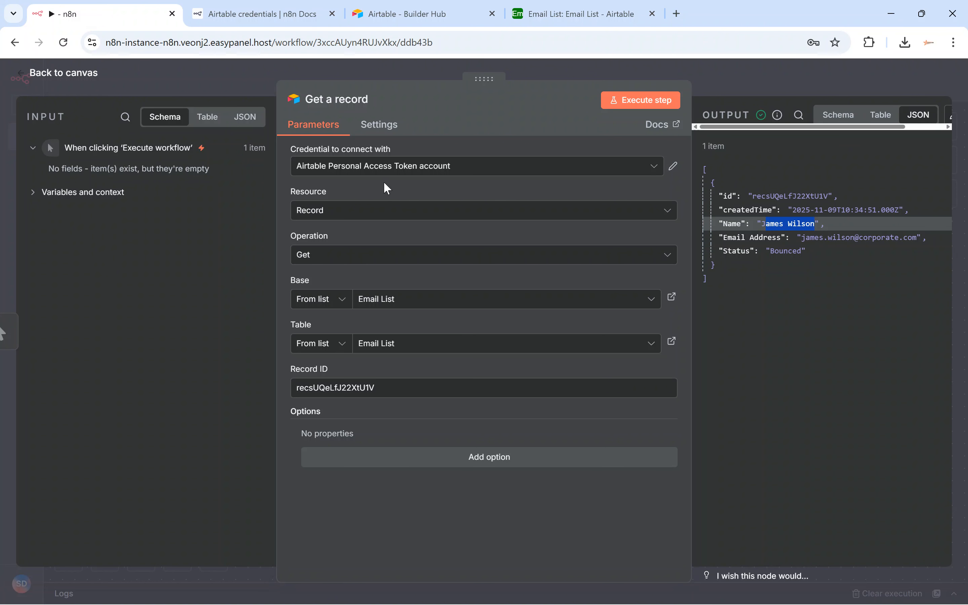
- Open gobuildwithai.com in a new browser tab and look through the courses it offers
left_click(676, 13)
type("govu")
key("ctrl+a")
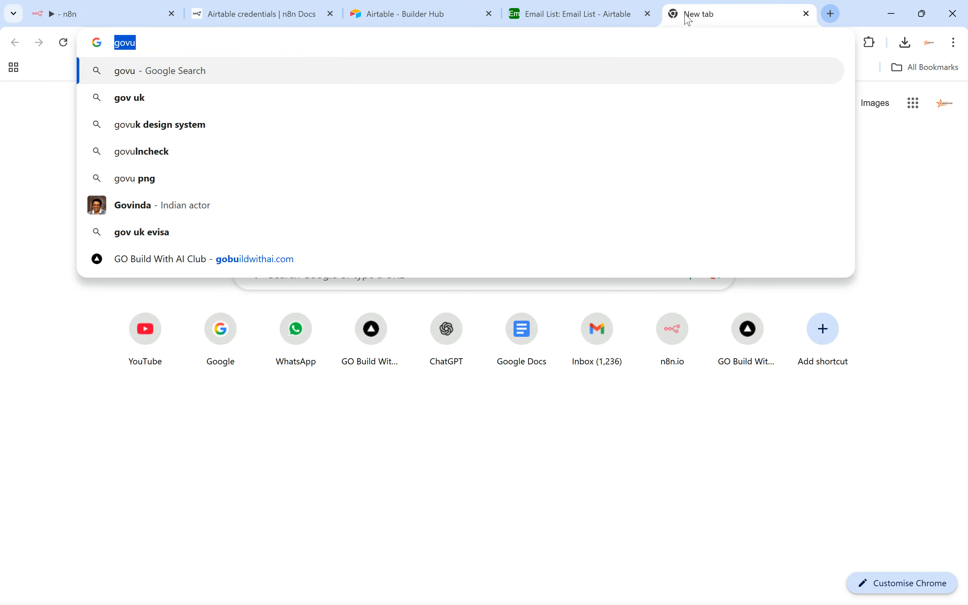
type("gobuildwithai.com")
key("Return")
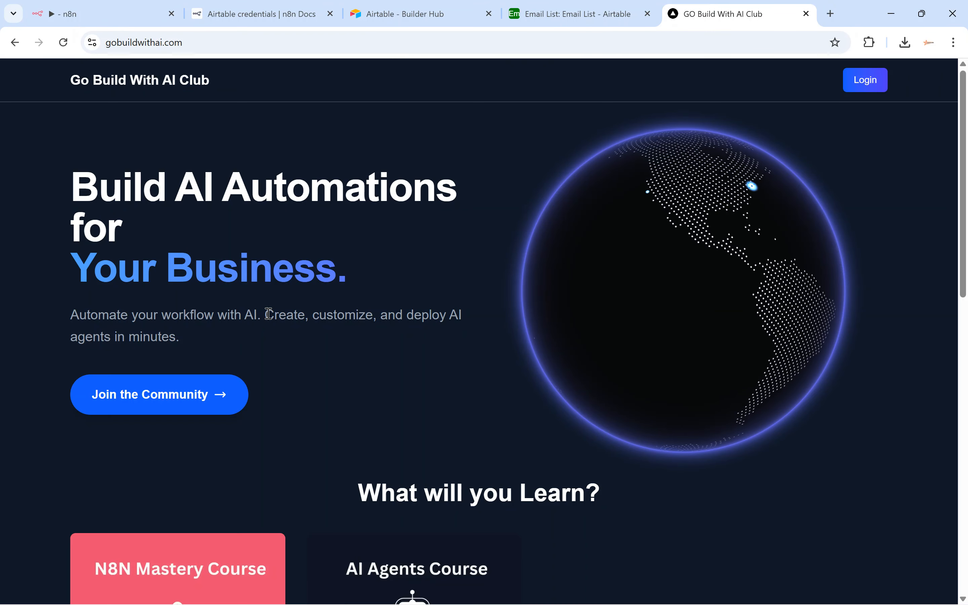
scroll(269, 313, "down", 5)
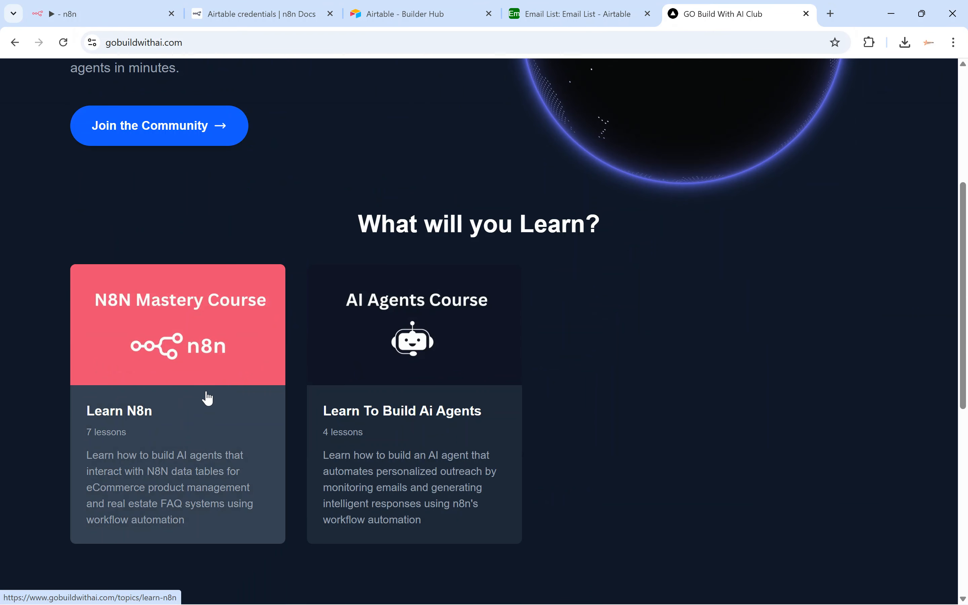